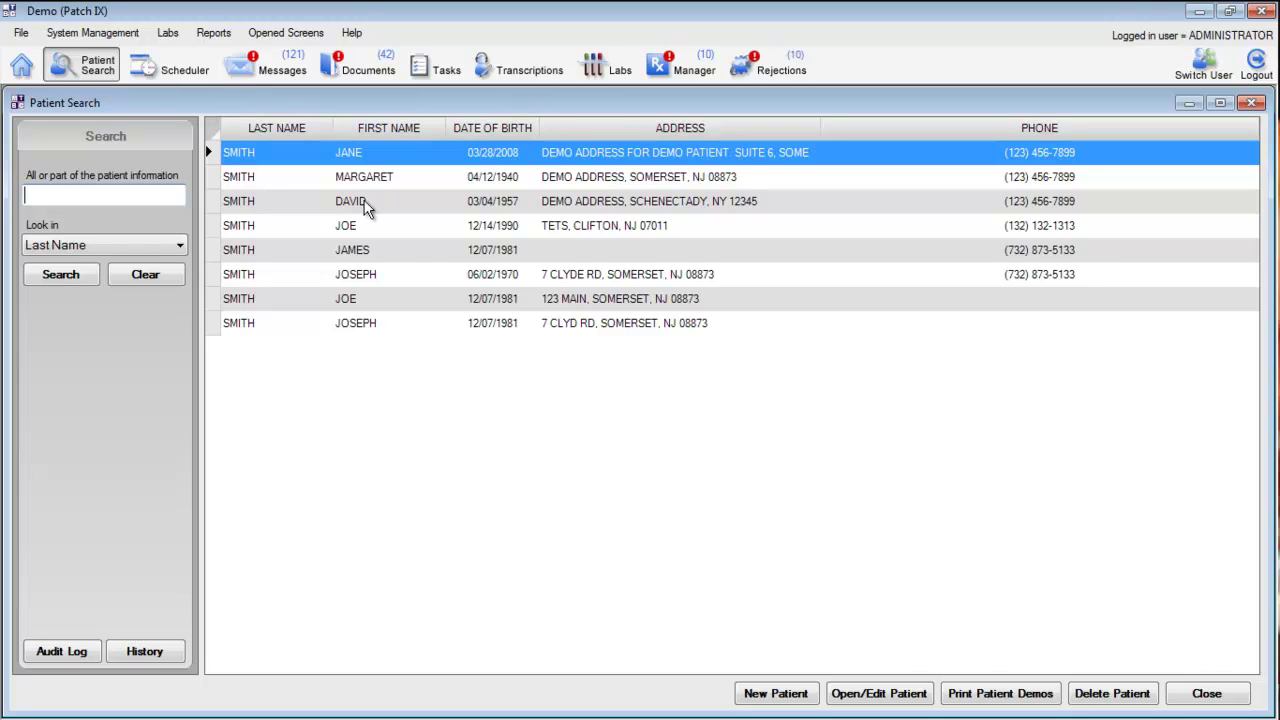
Open the charts of the third patient in the search results and create a new chart
right_click(366, 206)
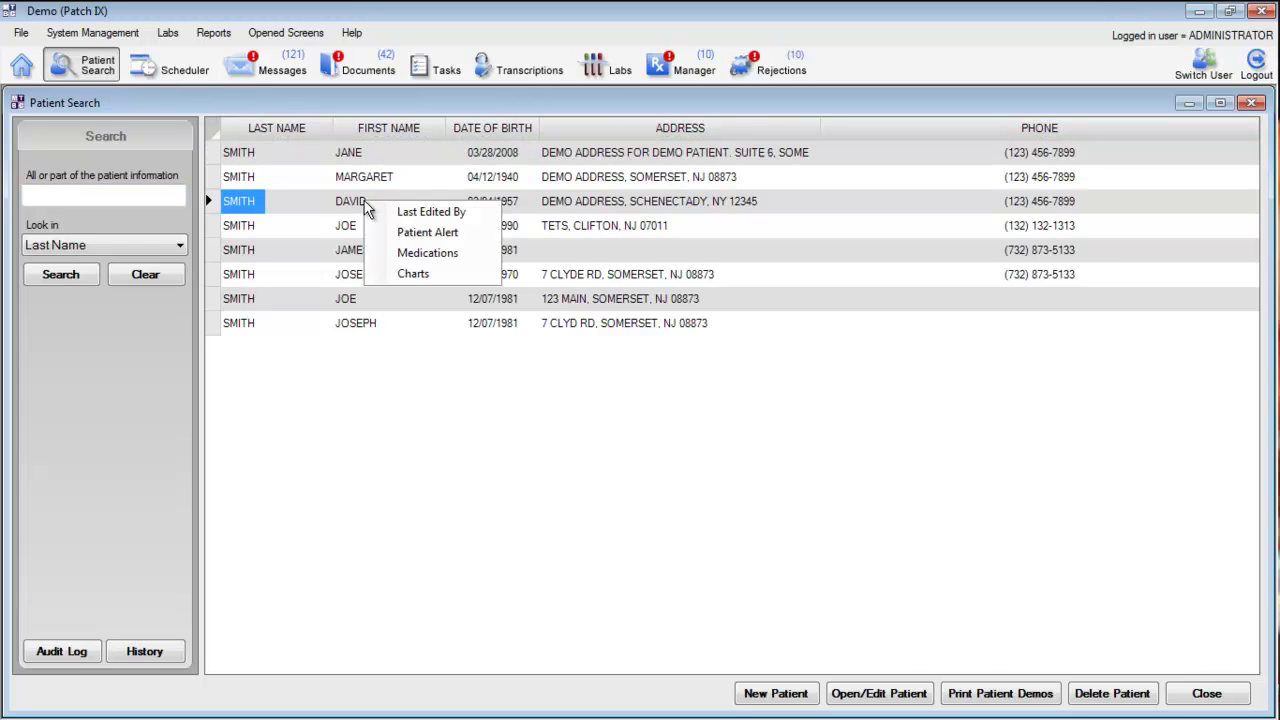
click(430, 278)
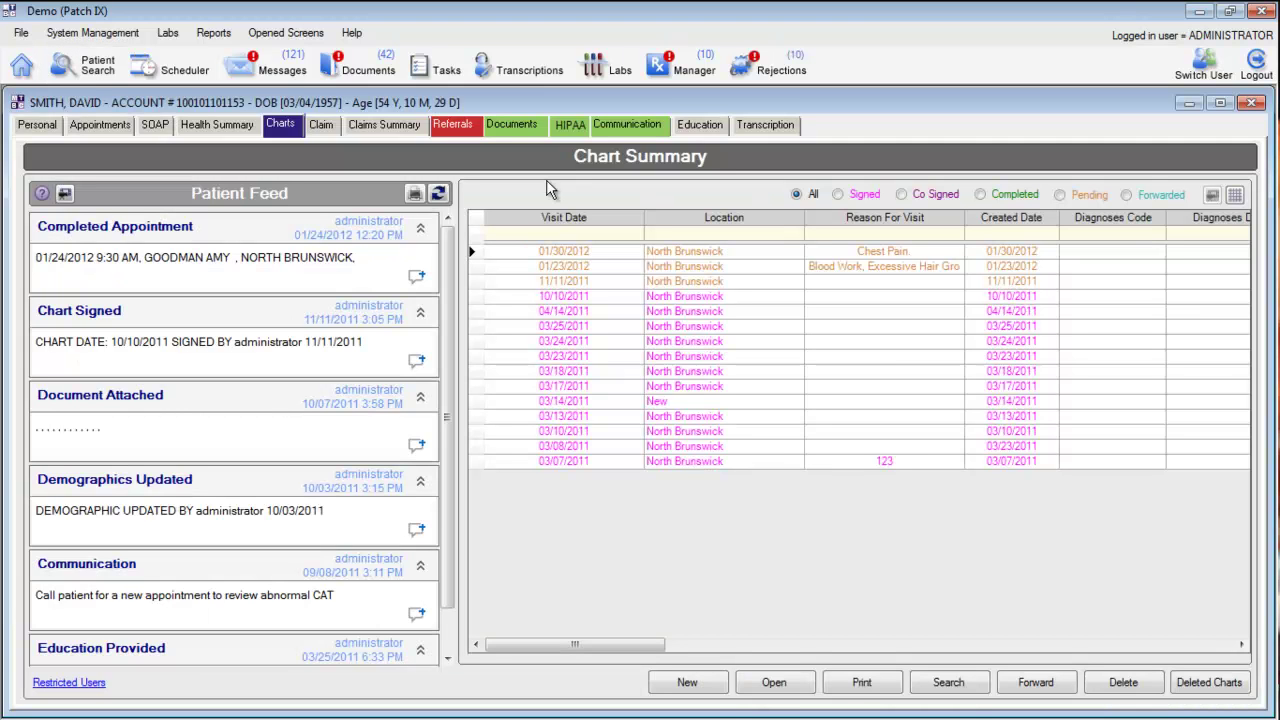
click(686, 681)
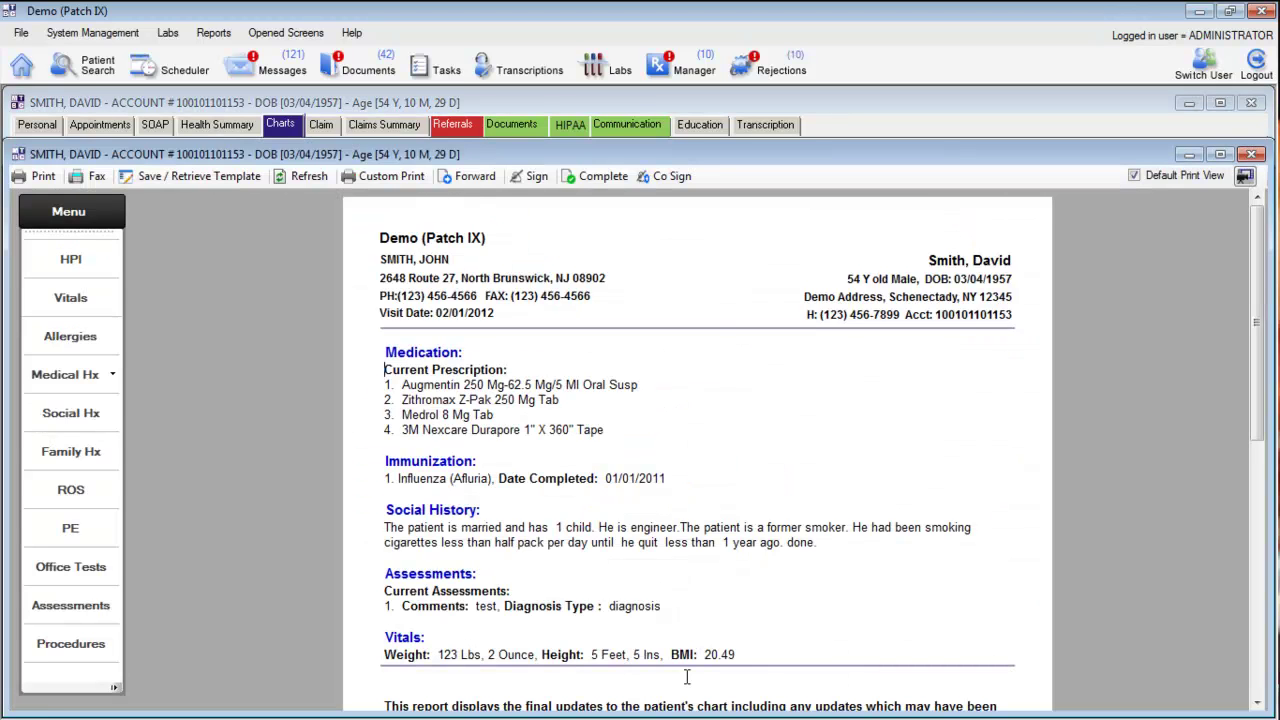
Load the Cardiovascular template Chest Pain (Cardiac) (New) for the chart's History of Presenting Illness
click(72, 264)
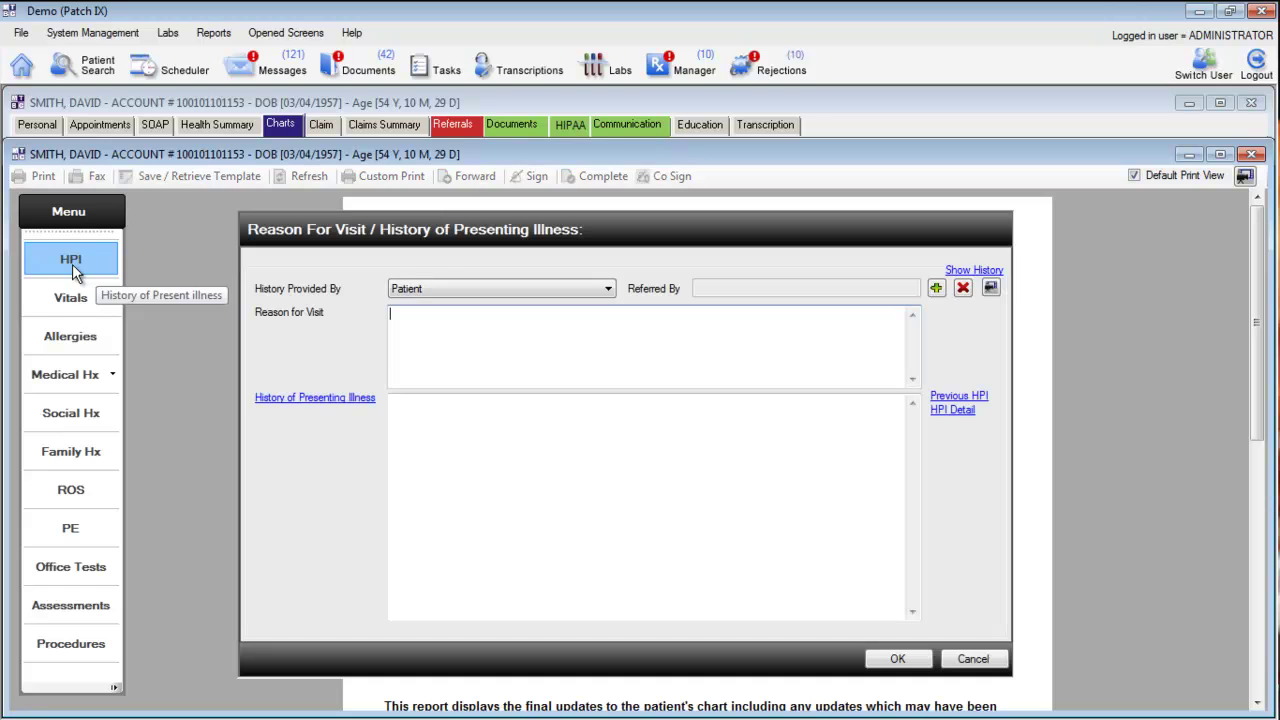
click(304, 399)
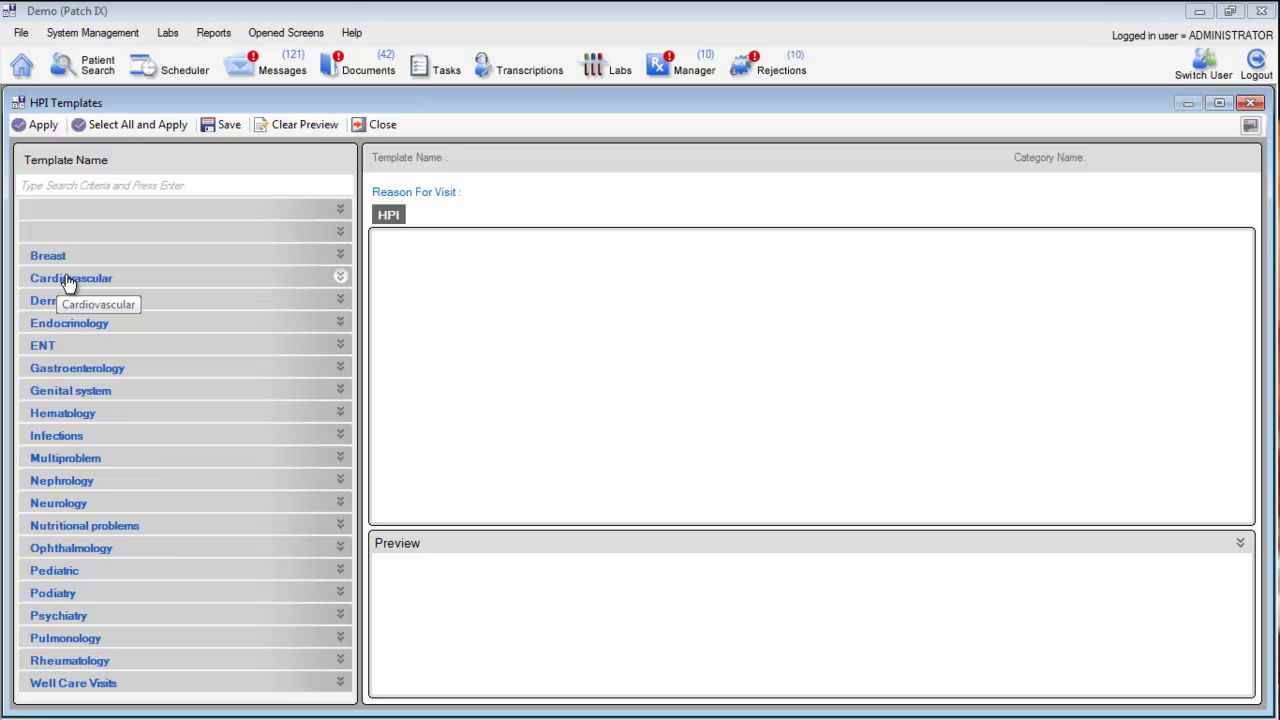
click(100, 280)
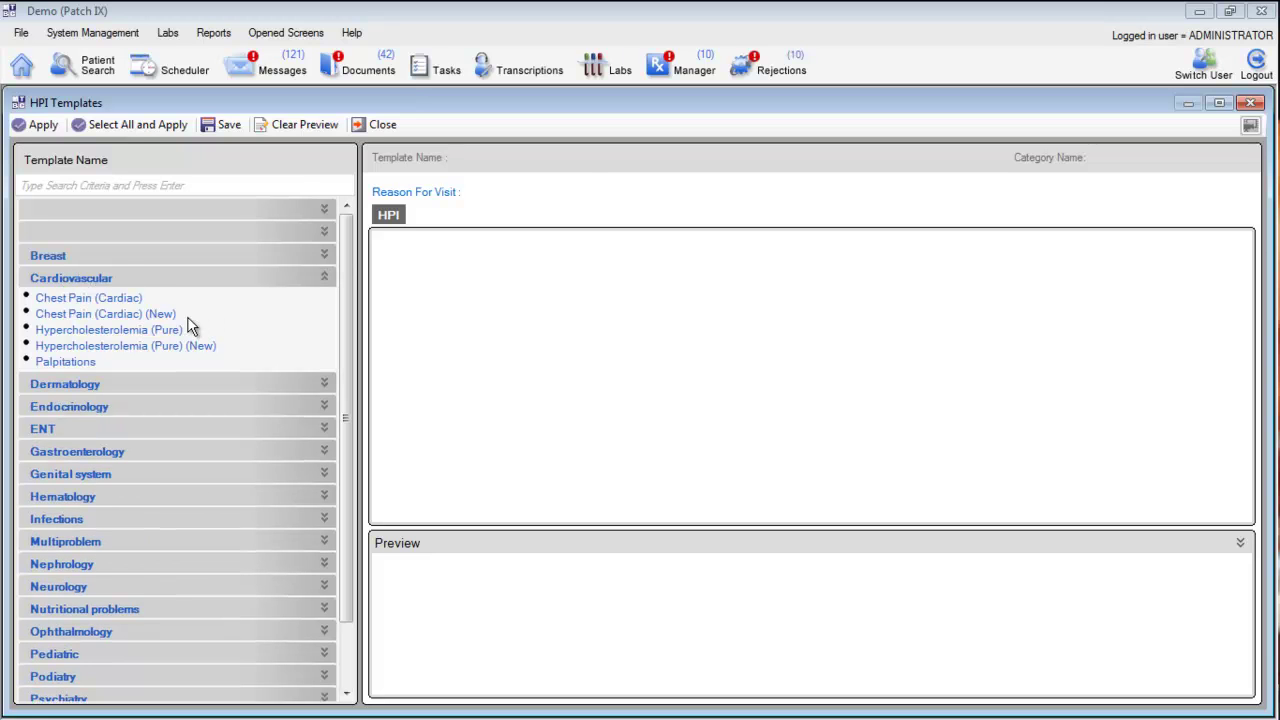
click(89, 316)
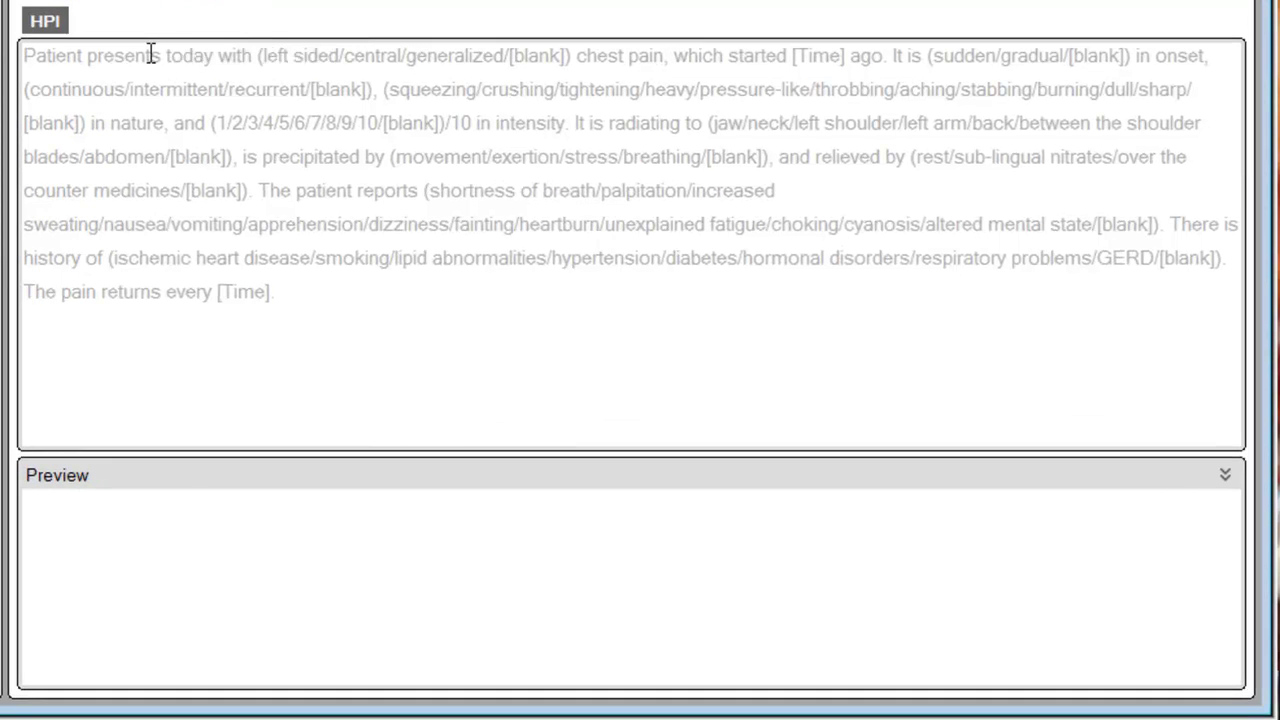
Include the template's opening chest pain sentence, choosing generalized pain and a start time of 2 weeks ago
click(150, 54)
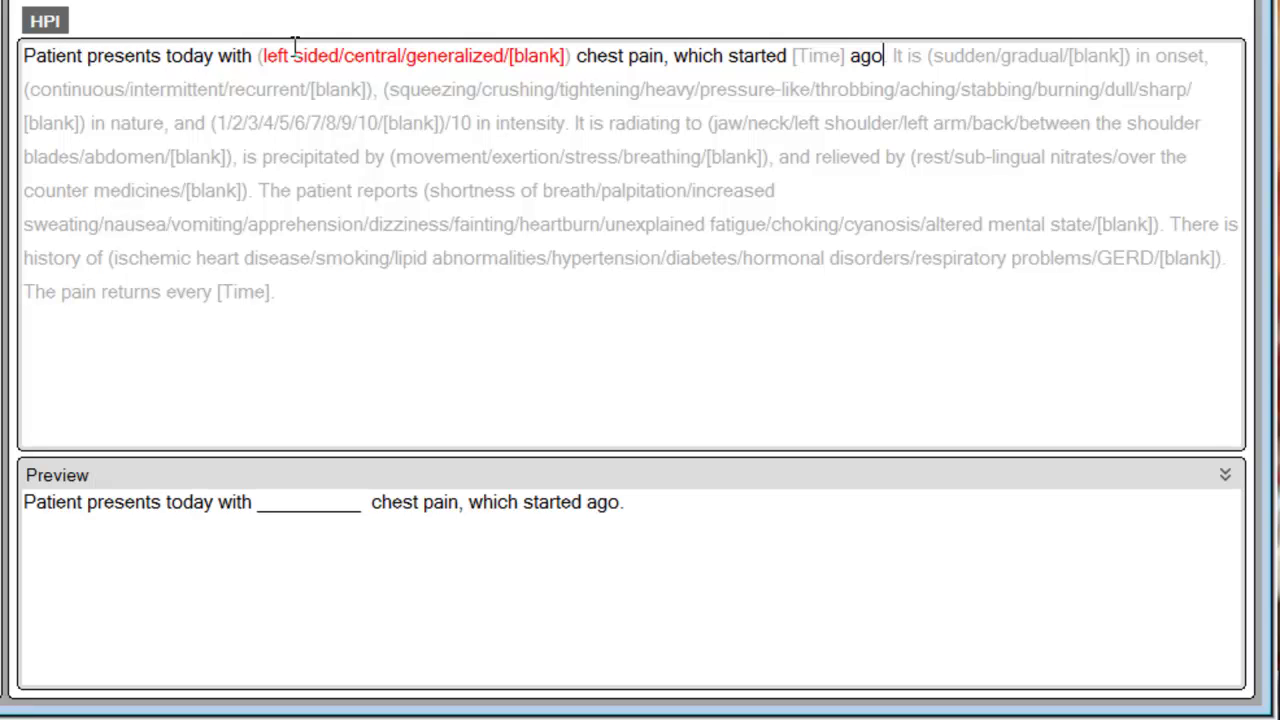
click(420, 58)
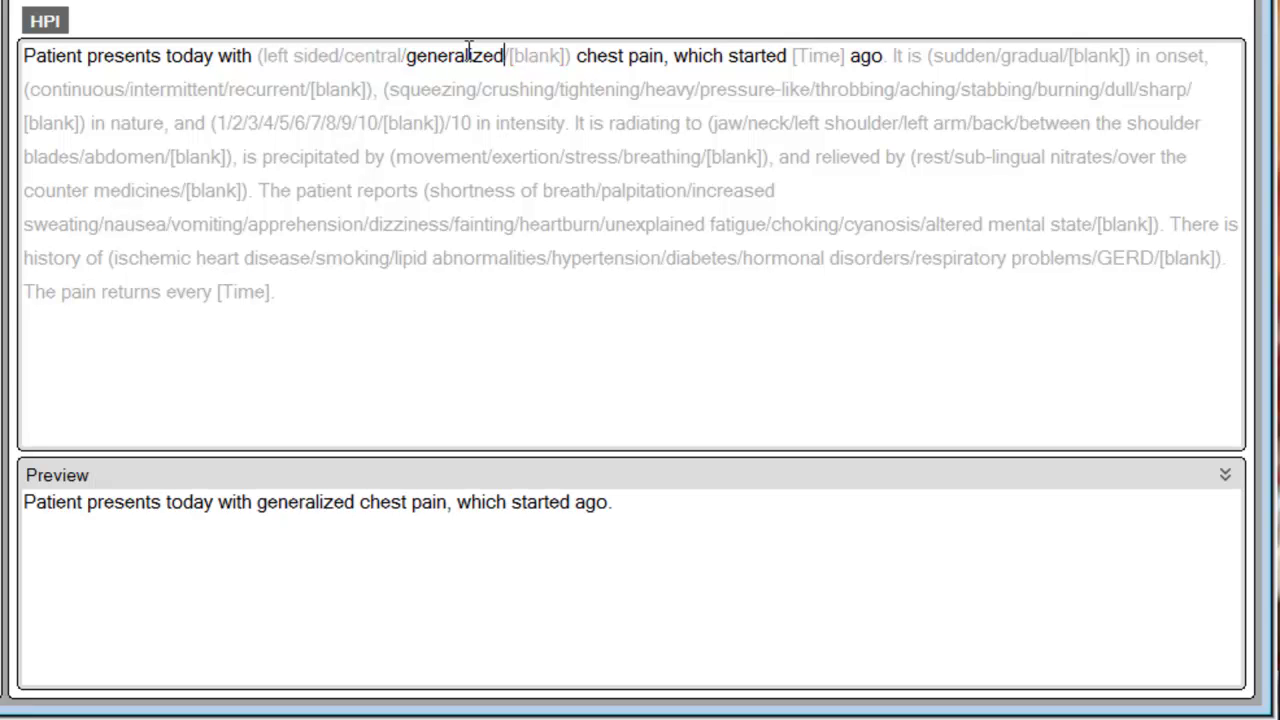
click(811, 56)
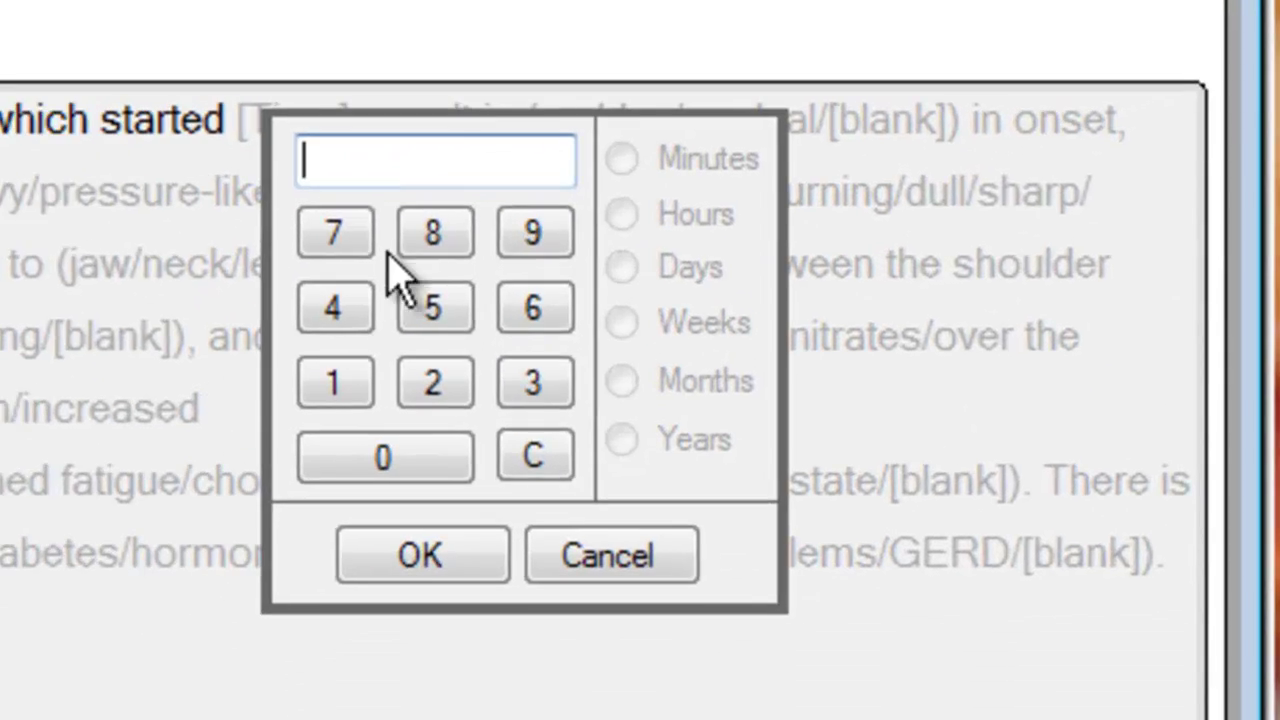
click(433, 383)
click(621, 322)
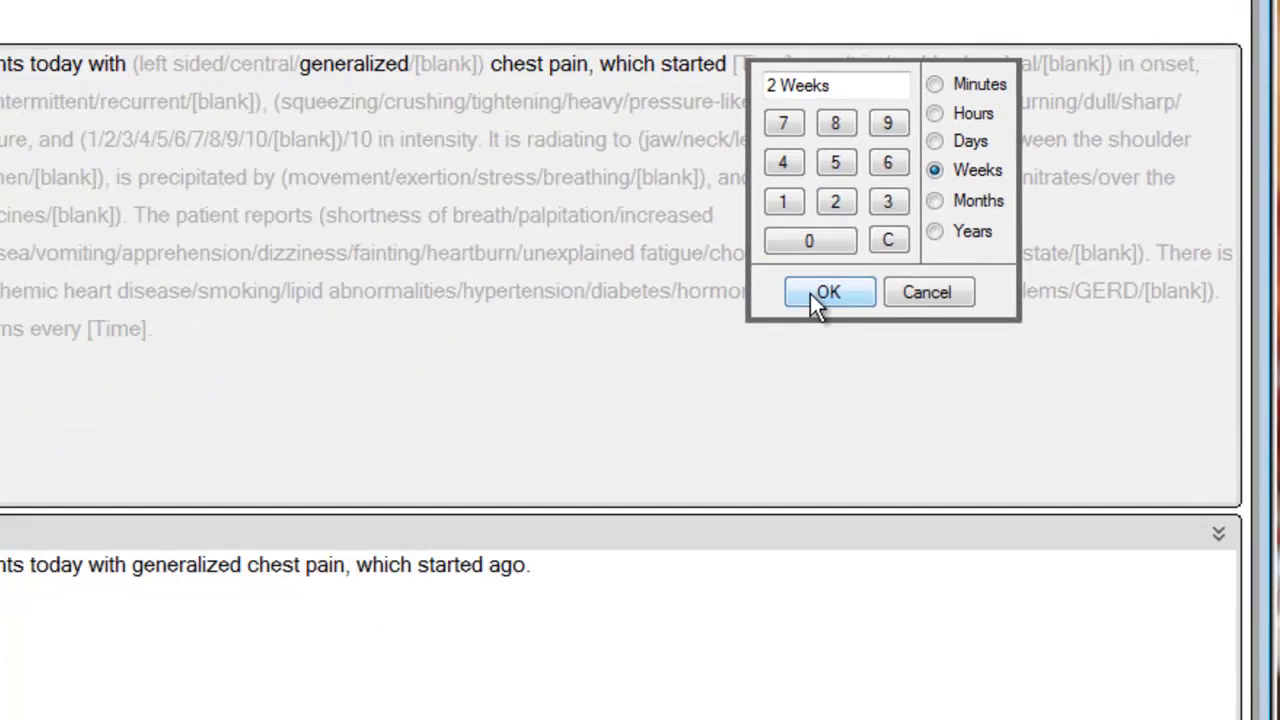
click(530, 505)
drag(769, 506, 620, 518)
click(729, 518)
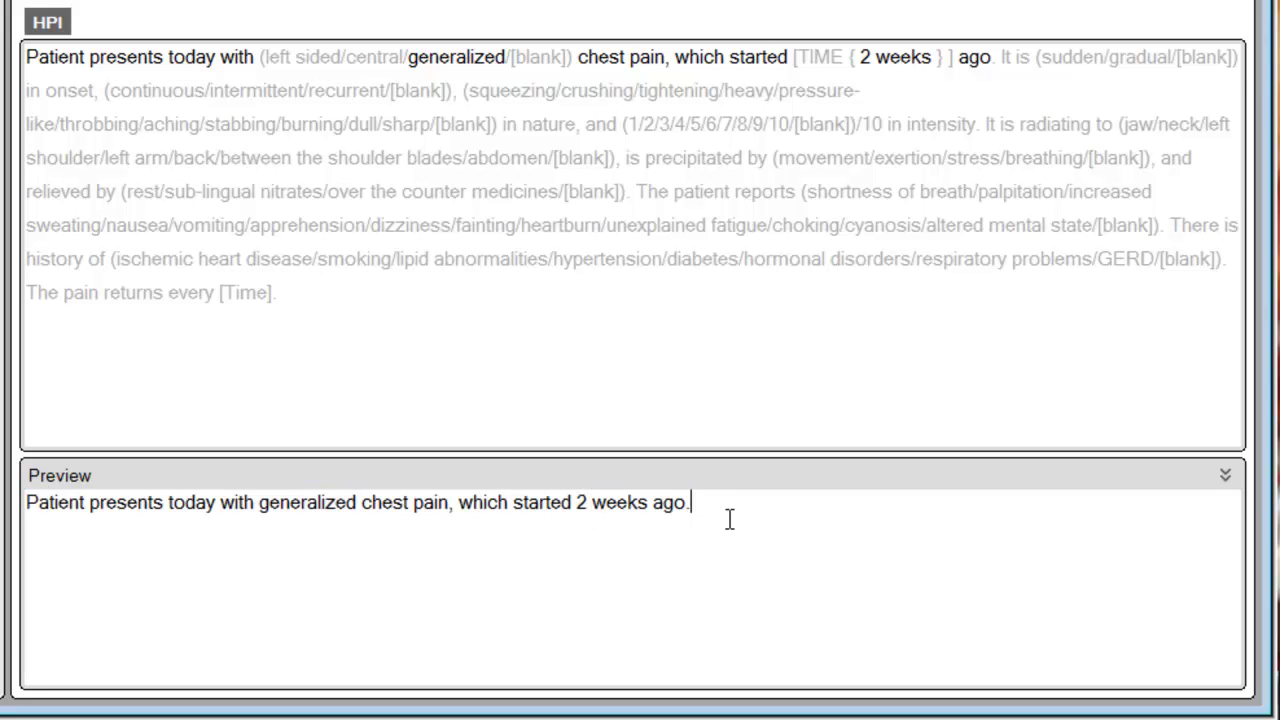
Include the onset sentence, choosing gradual, continuous, squeezing, tightening and burning, with an intensity of 4/10
click(1012, 57)
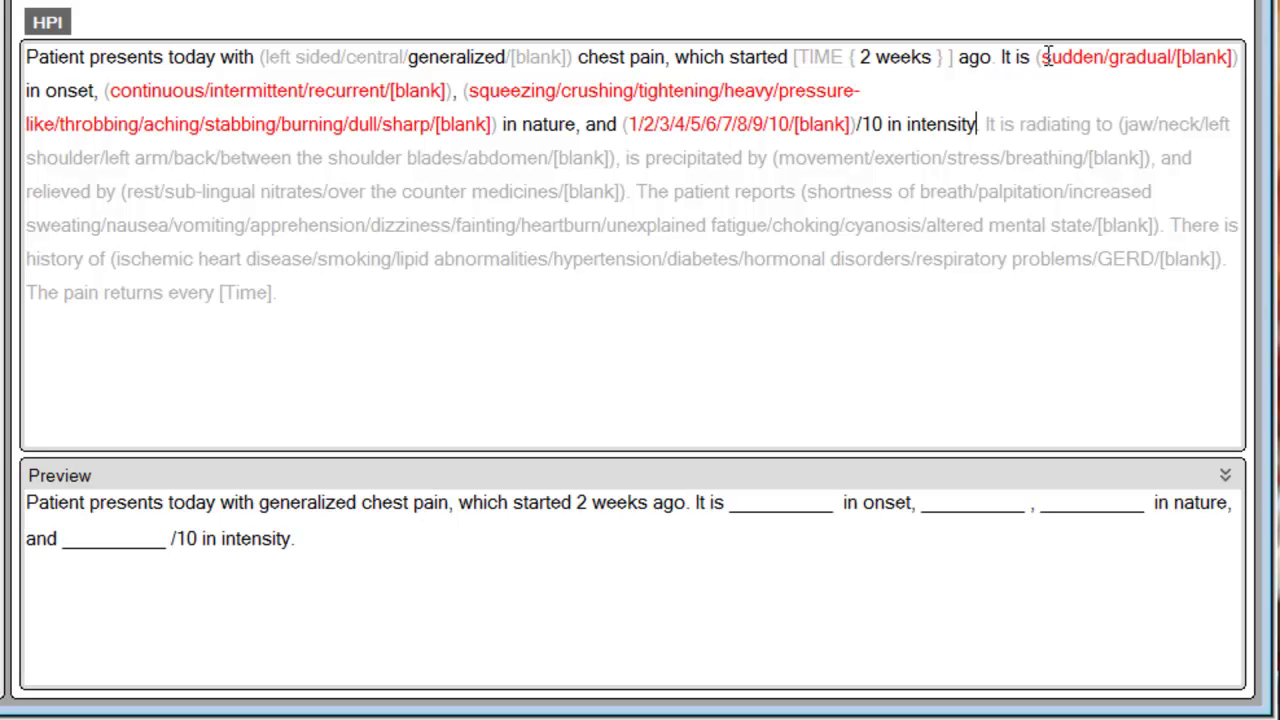
click(1135, 57)
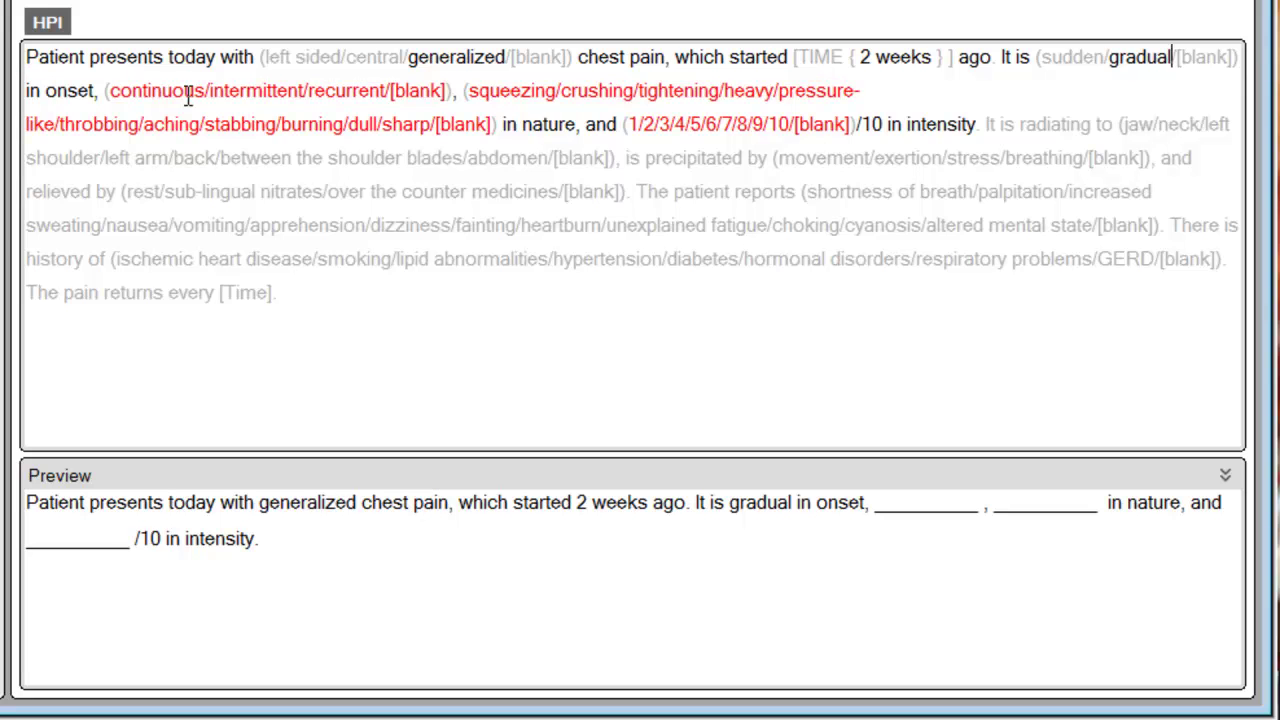
click(168, 92)
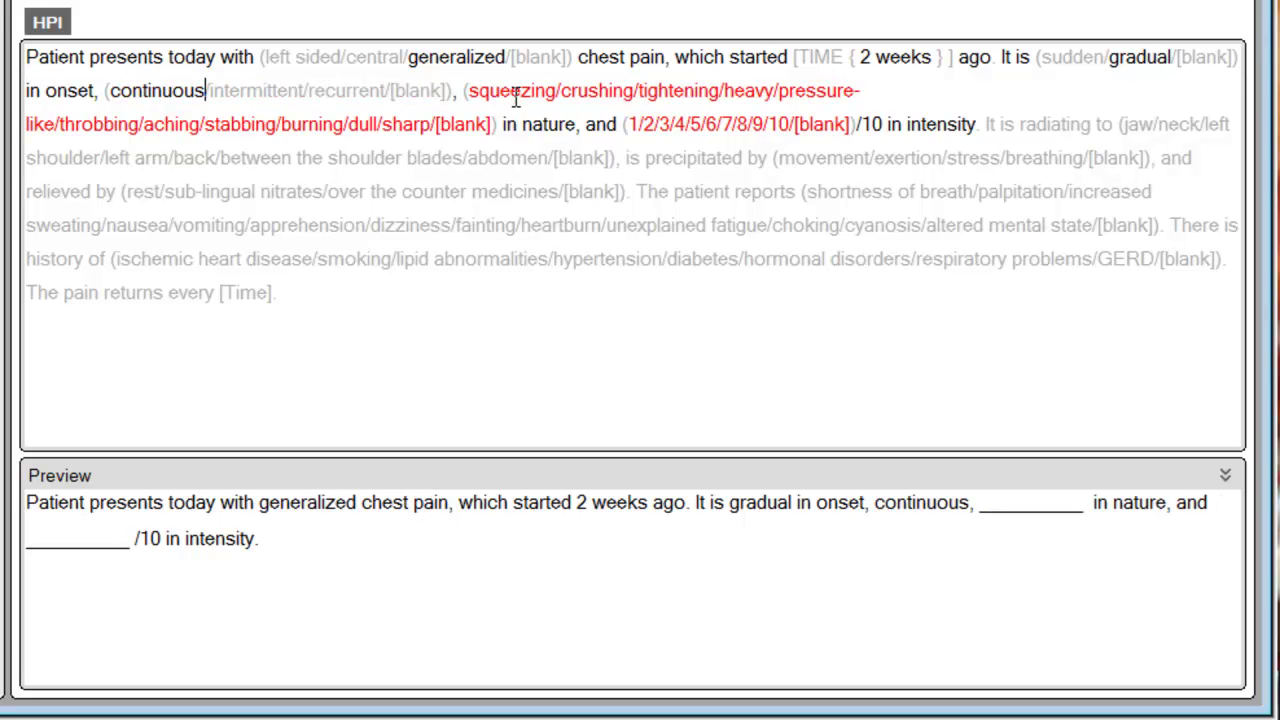
click(548, 90)
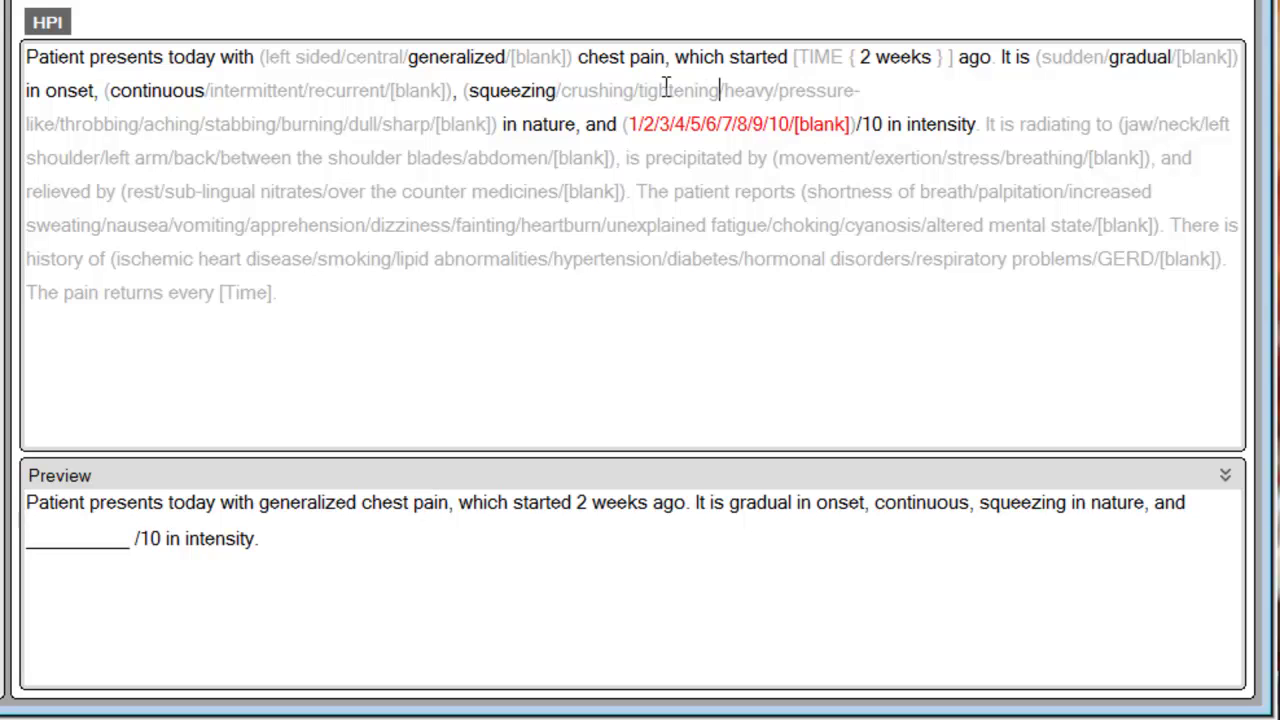
click(666, 90)
click(325, 120)
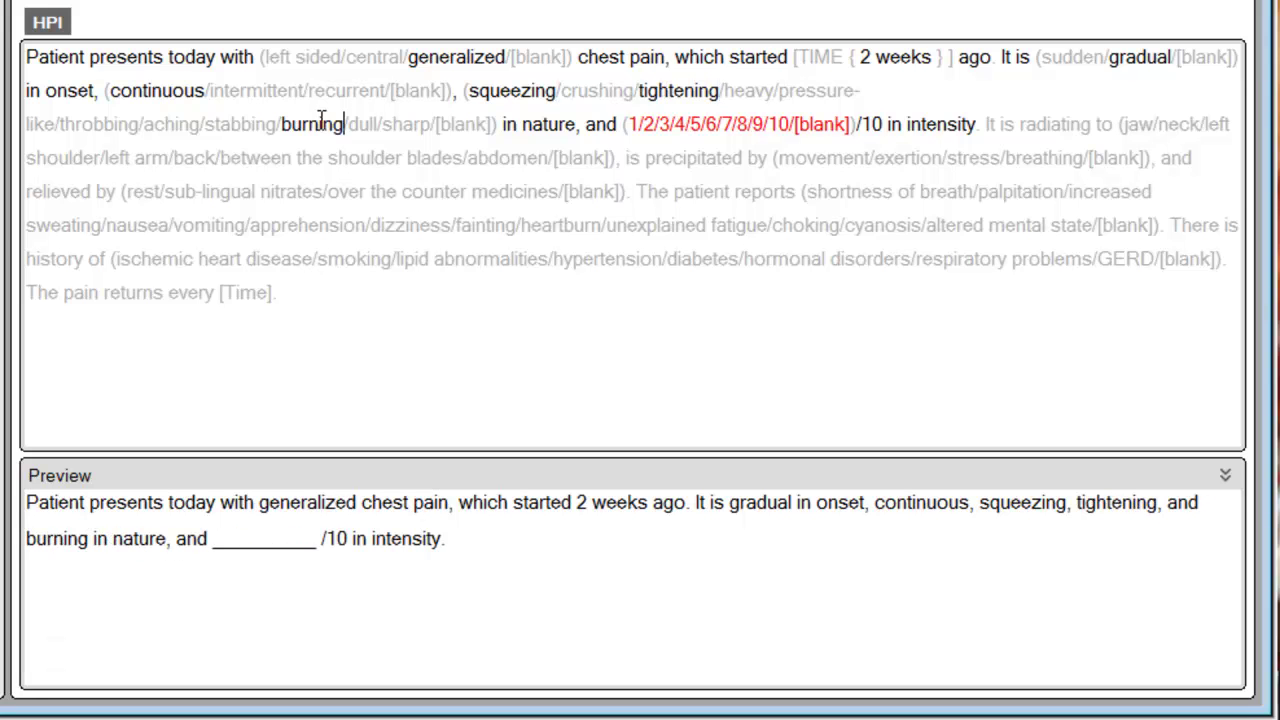
click(678, 124)
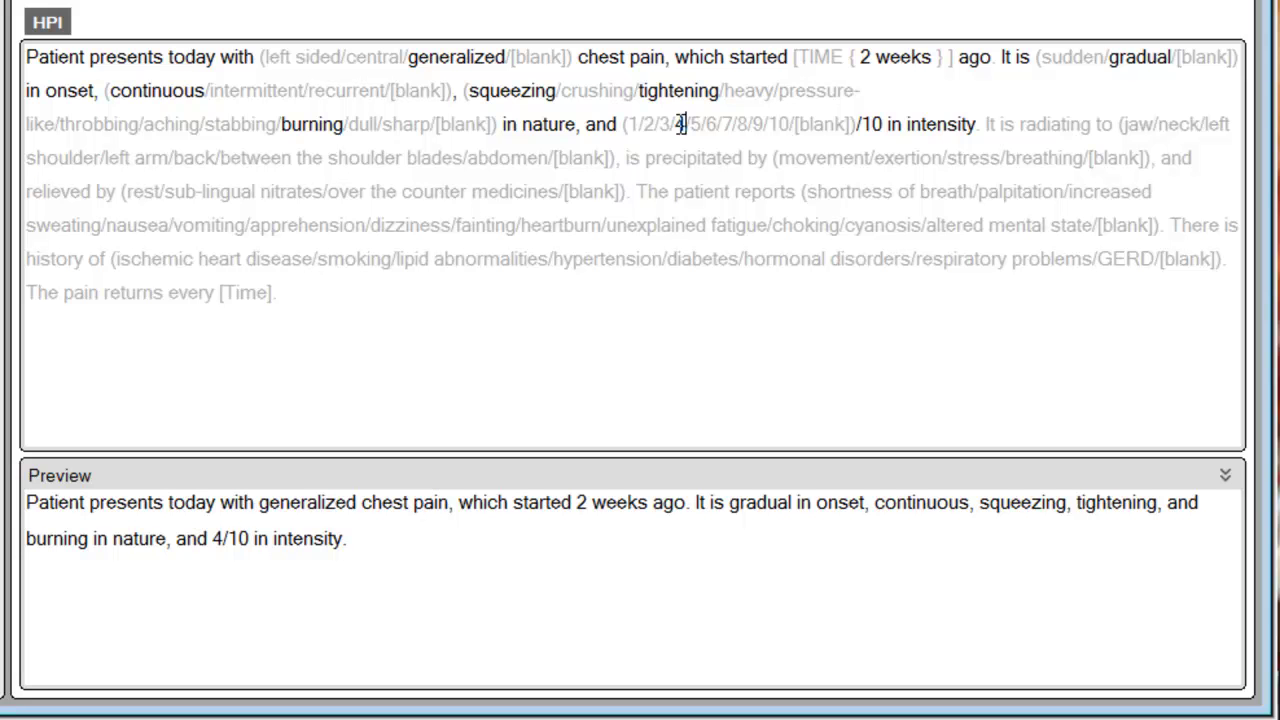
Add the sentence "The patient also presents today with hypertension." at the end of the HPI template and include it in the preview
click(492, 294)
text(The patient also present)
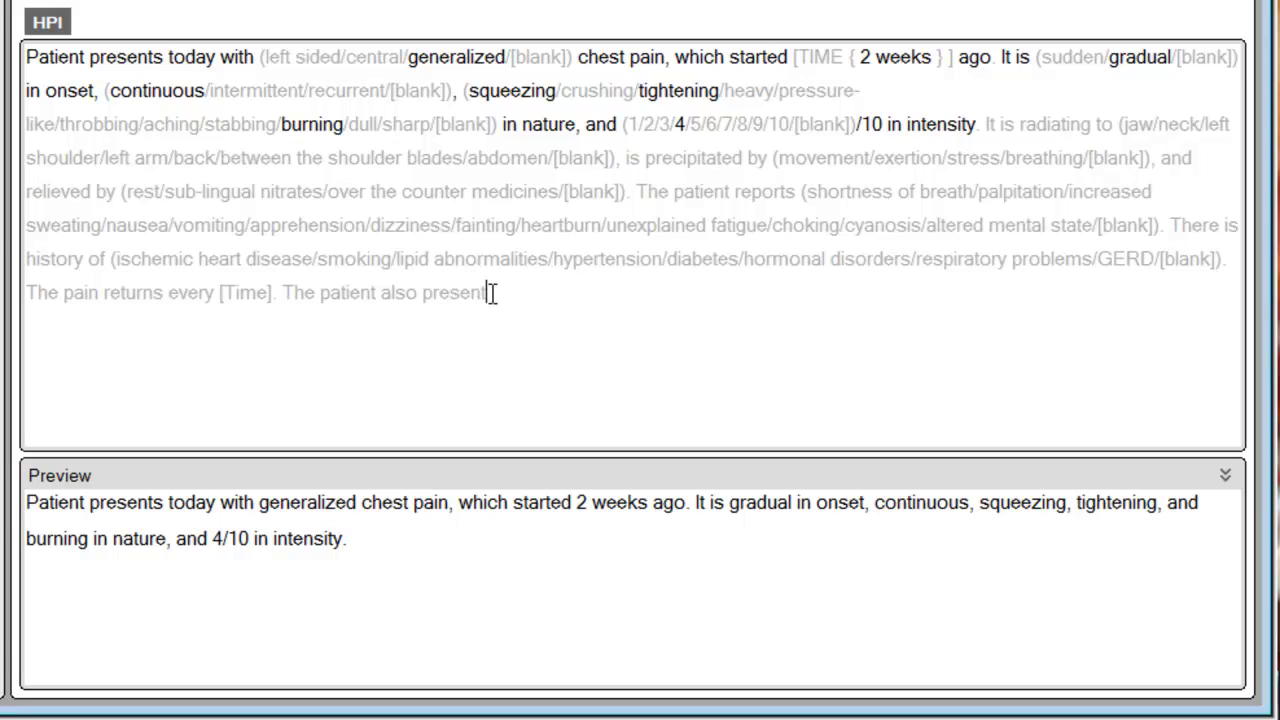
text(s today with hyp)
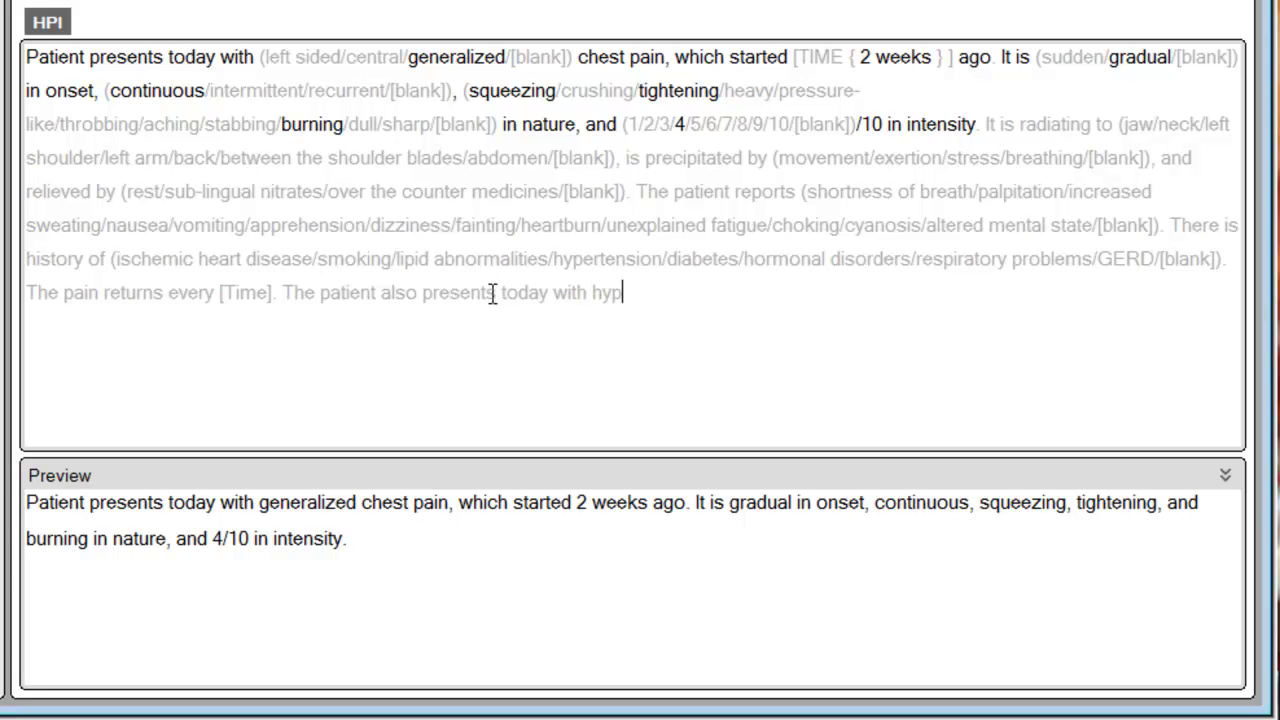
text(ertension.)
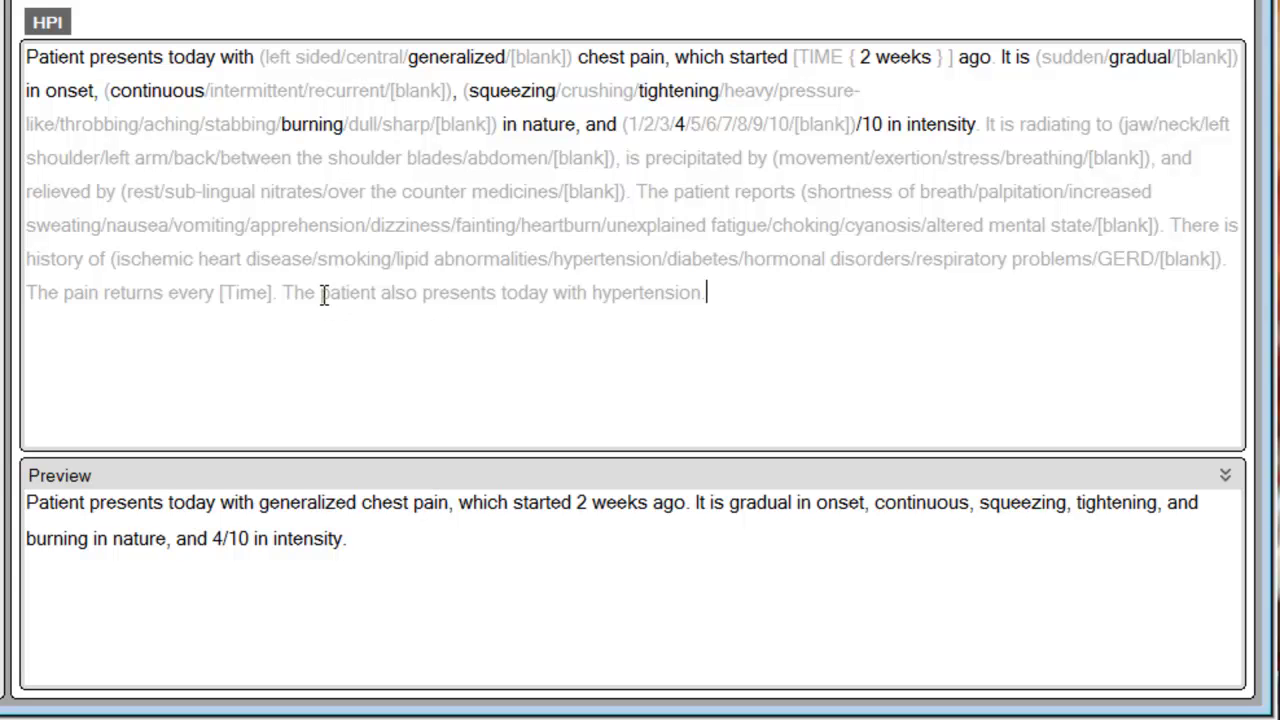
key(BackSpace)
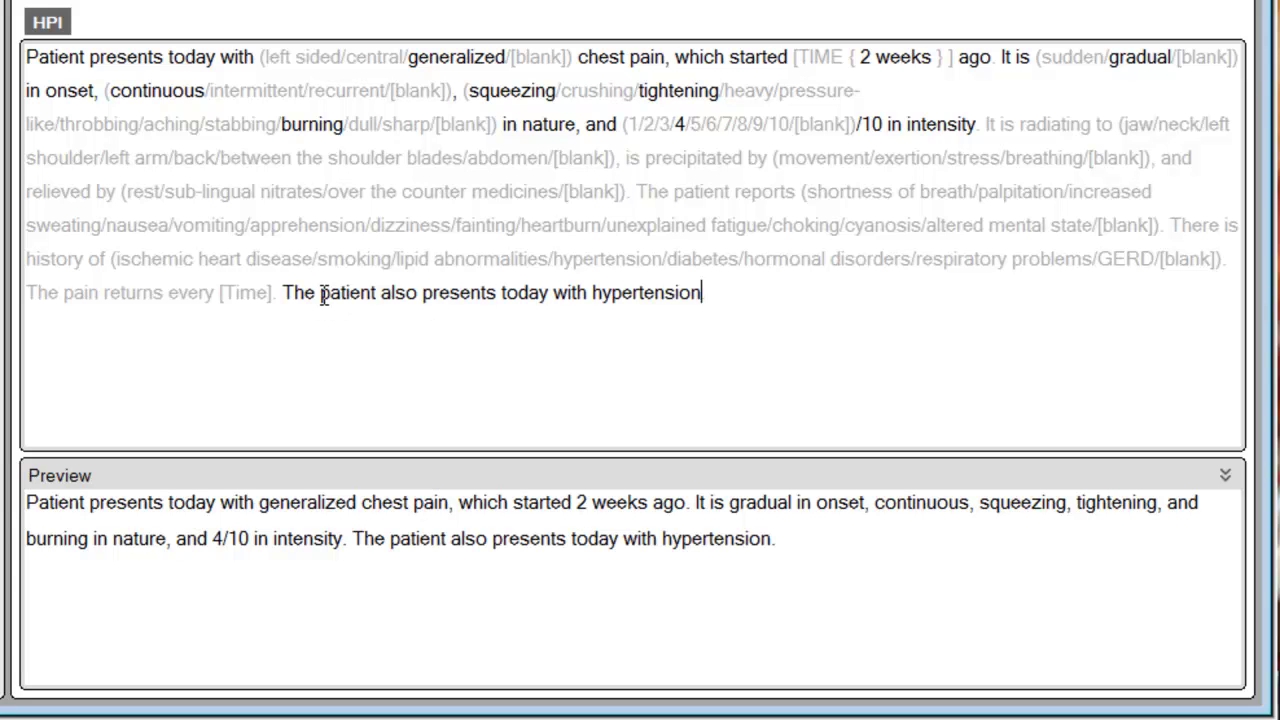
mouse_move(788, 544)
mouse_down()
mouse_move(360, 530)
mouse_move(813, 541)
mouse_up()
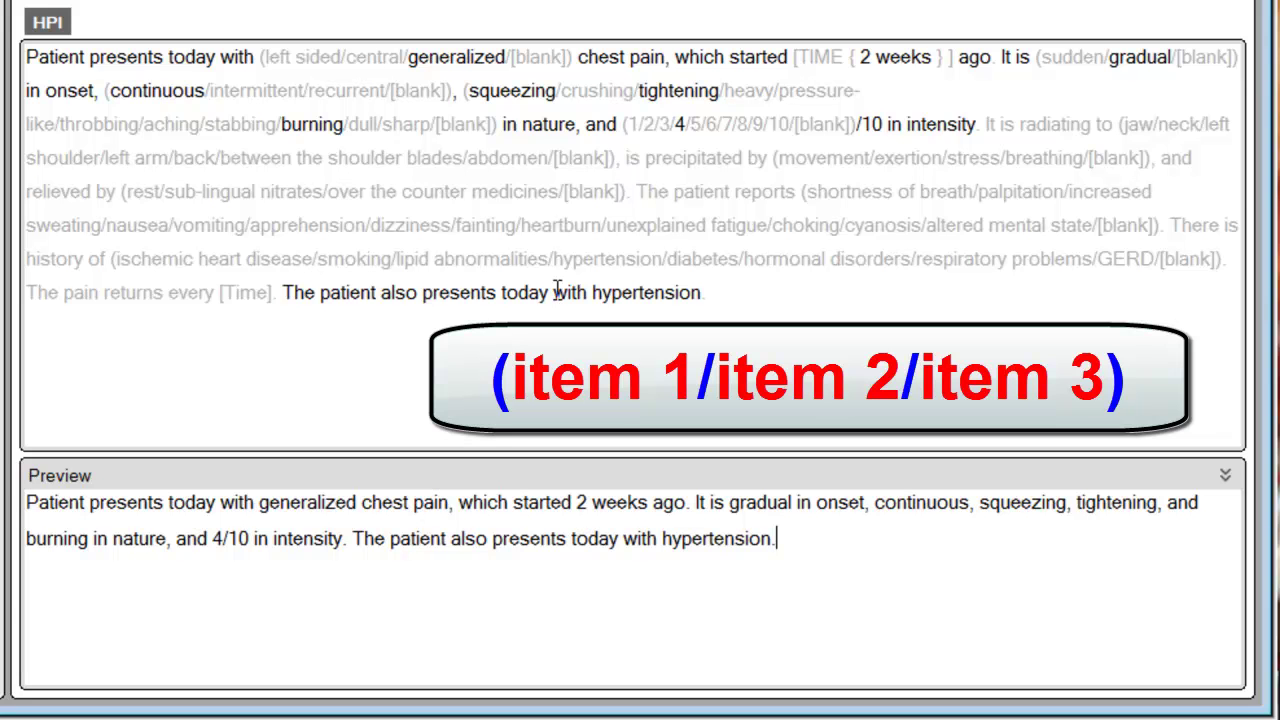
Toggle the added hypertension sentence out of and back into the preview, leaving it deselected
click(766, 280)
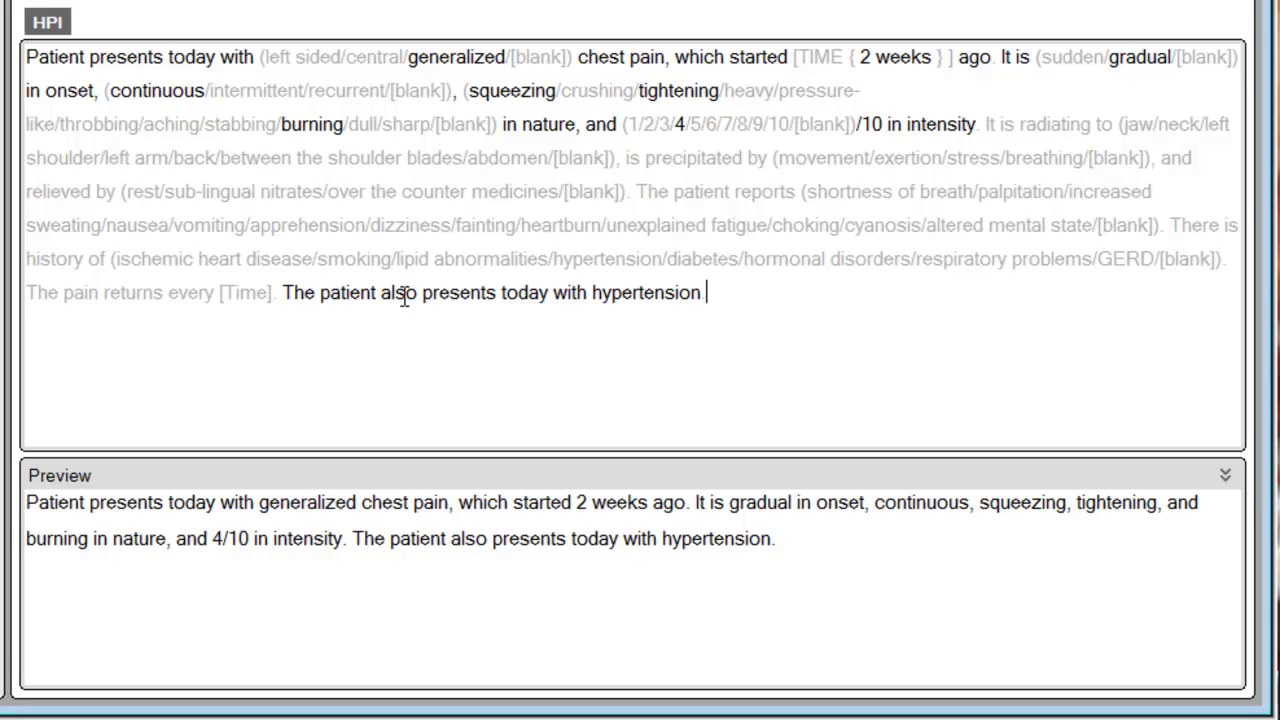
key(BackSpace)
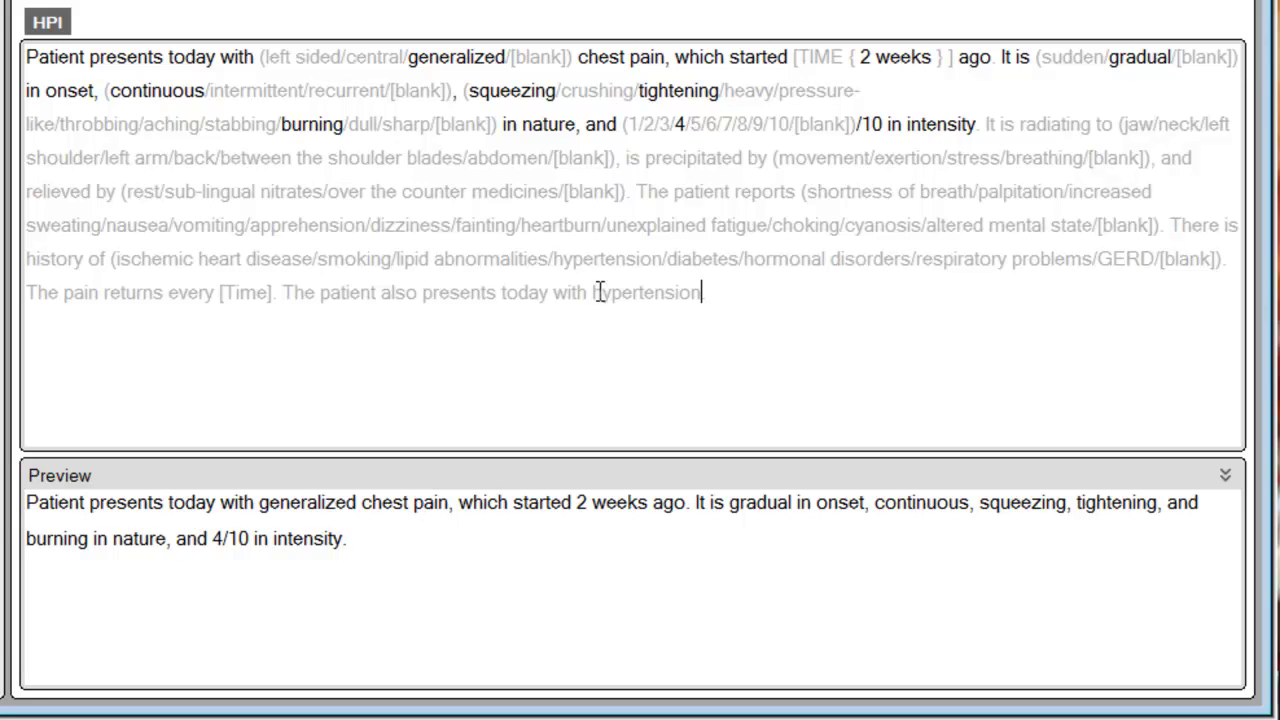
key(Return)
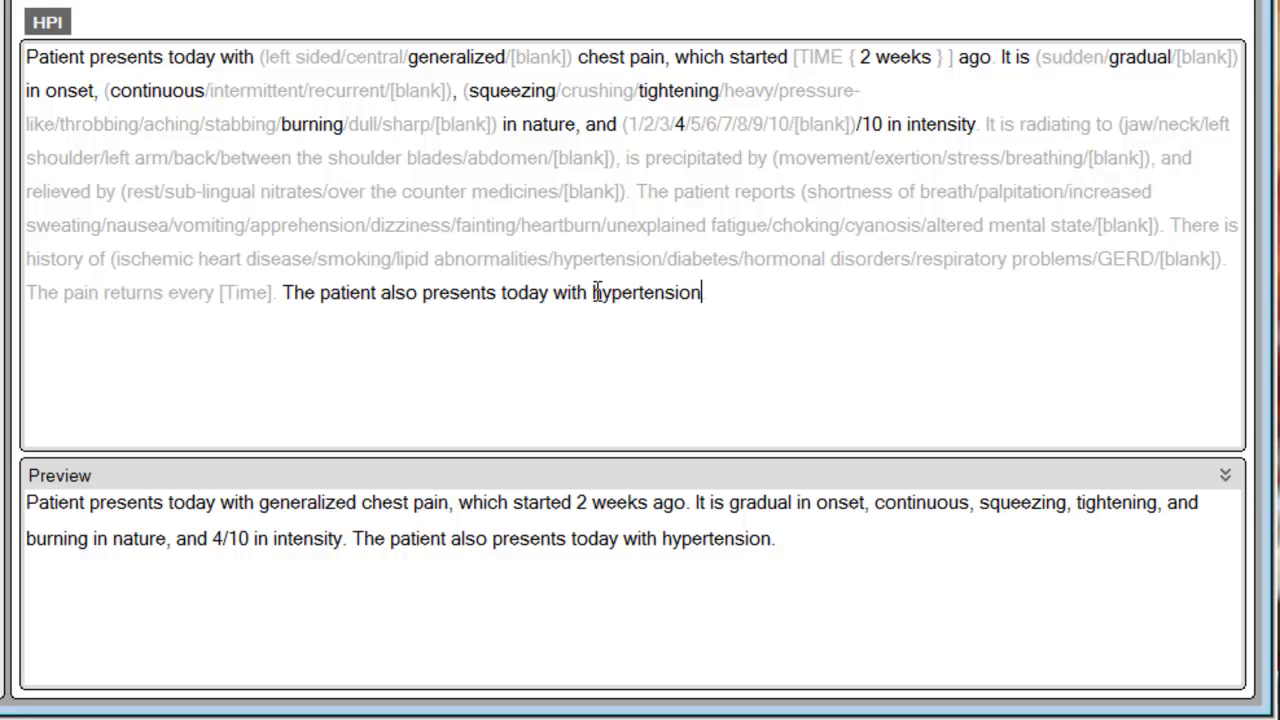
click(594, 292)
key(Return)
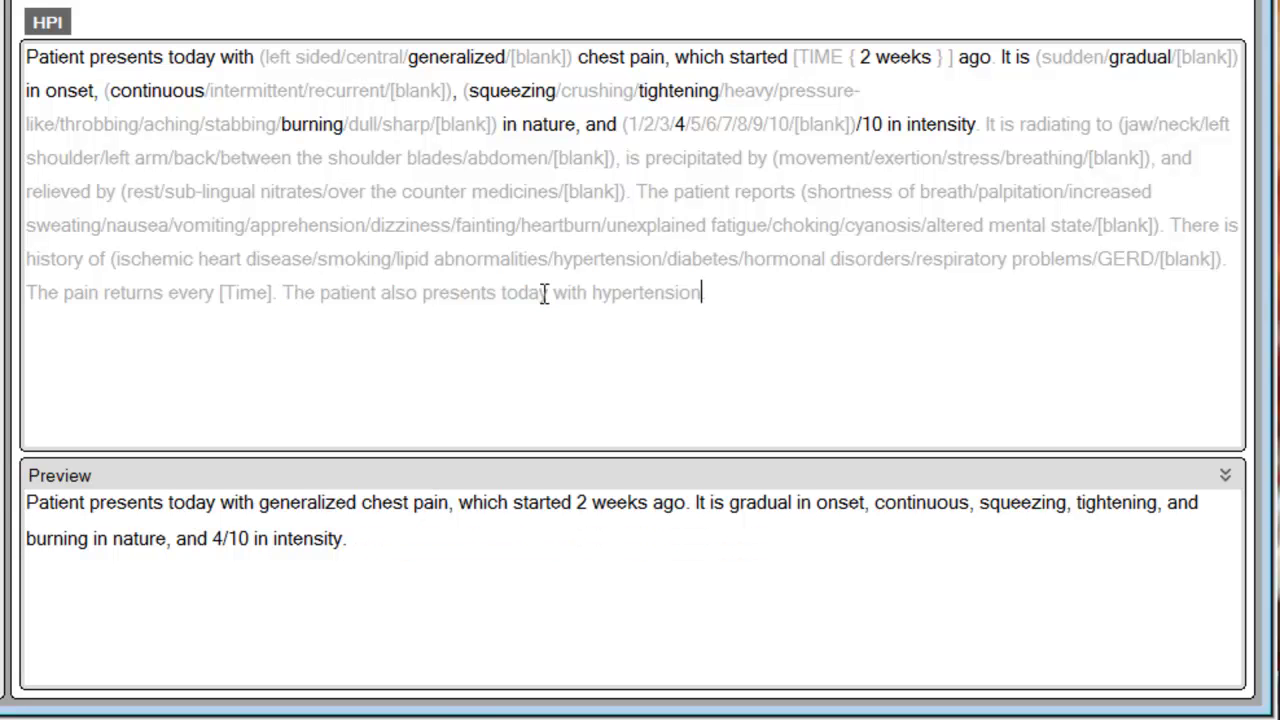
Turn the word hypertension in the added sentence into the selectable list "(hypertension/diabetes/chronic fatigue)"
key(Left)
key(Left)
key(Left)
key(Left)
key(Left)
key(Left)
key(Left)
key(Left)
key(Left)
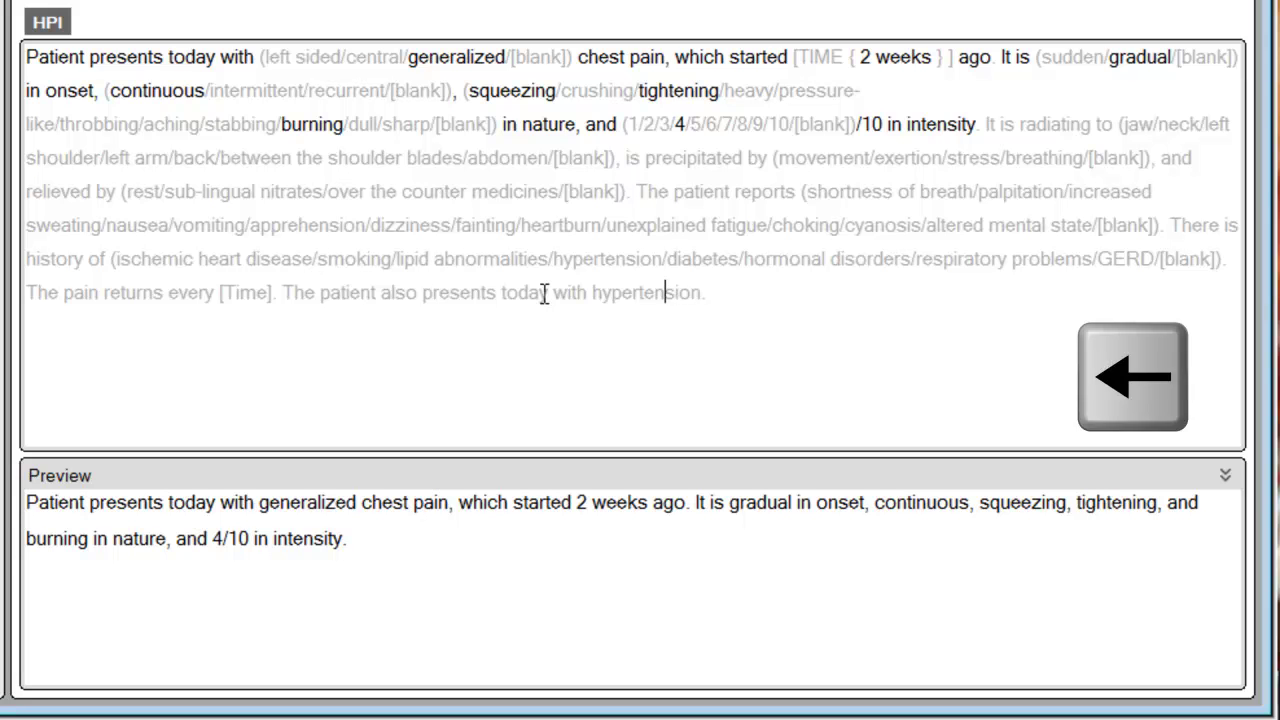
key(Left)
key(Left)
key(Left)
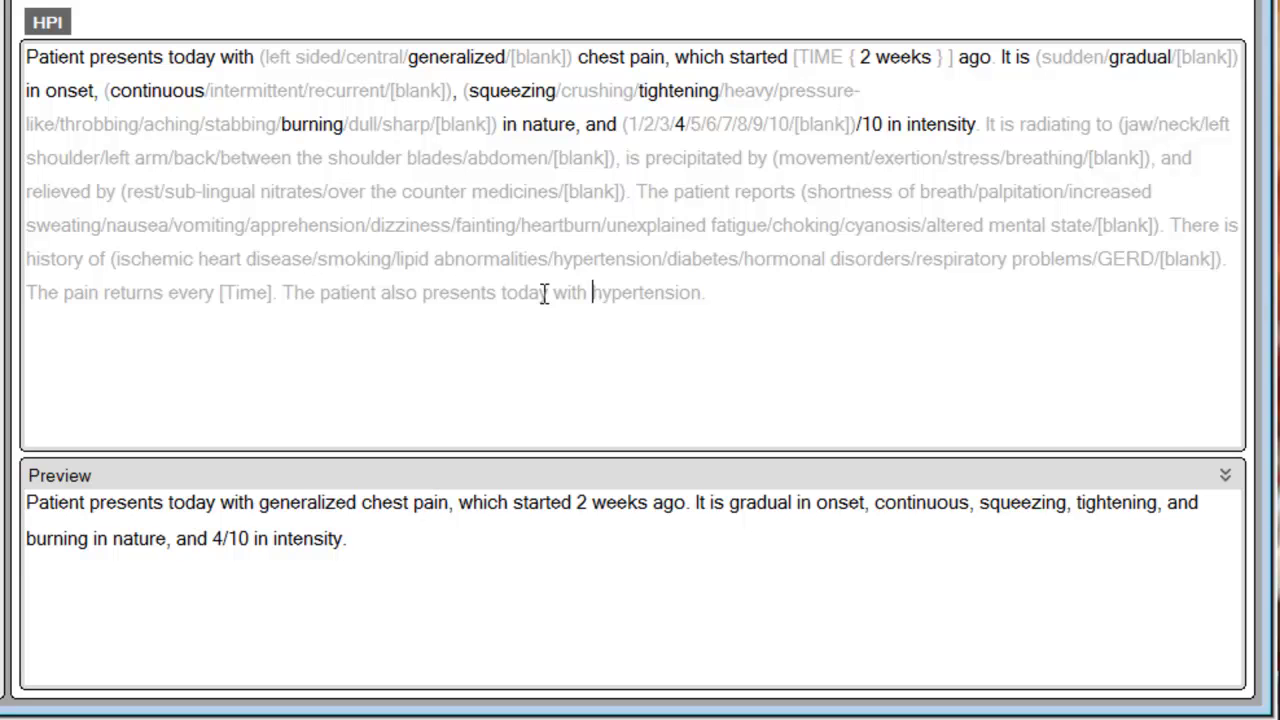
text(()
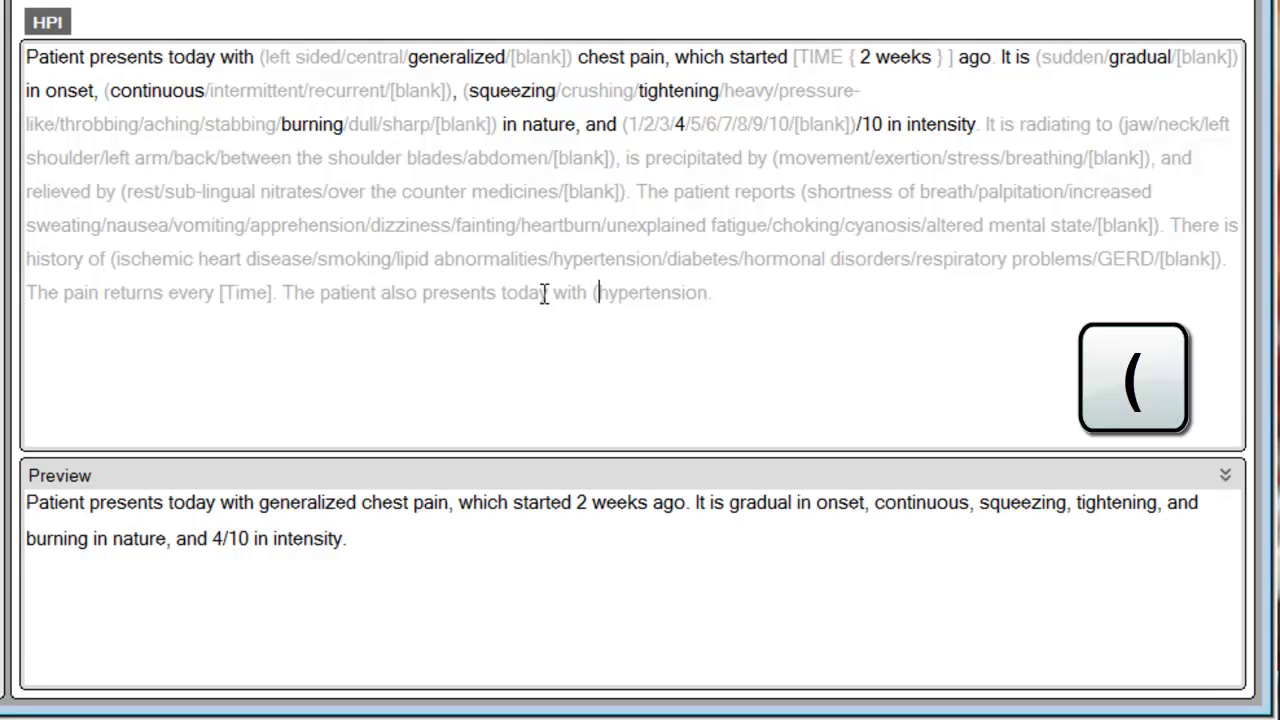
key(Right)
key(Right)
key(Right)
key(Right)
key(Right)
key(Right)
key(Right)
key(Right)
key(Right)
key(Right)
key(Right)
key(Right)
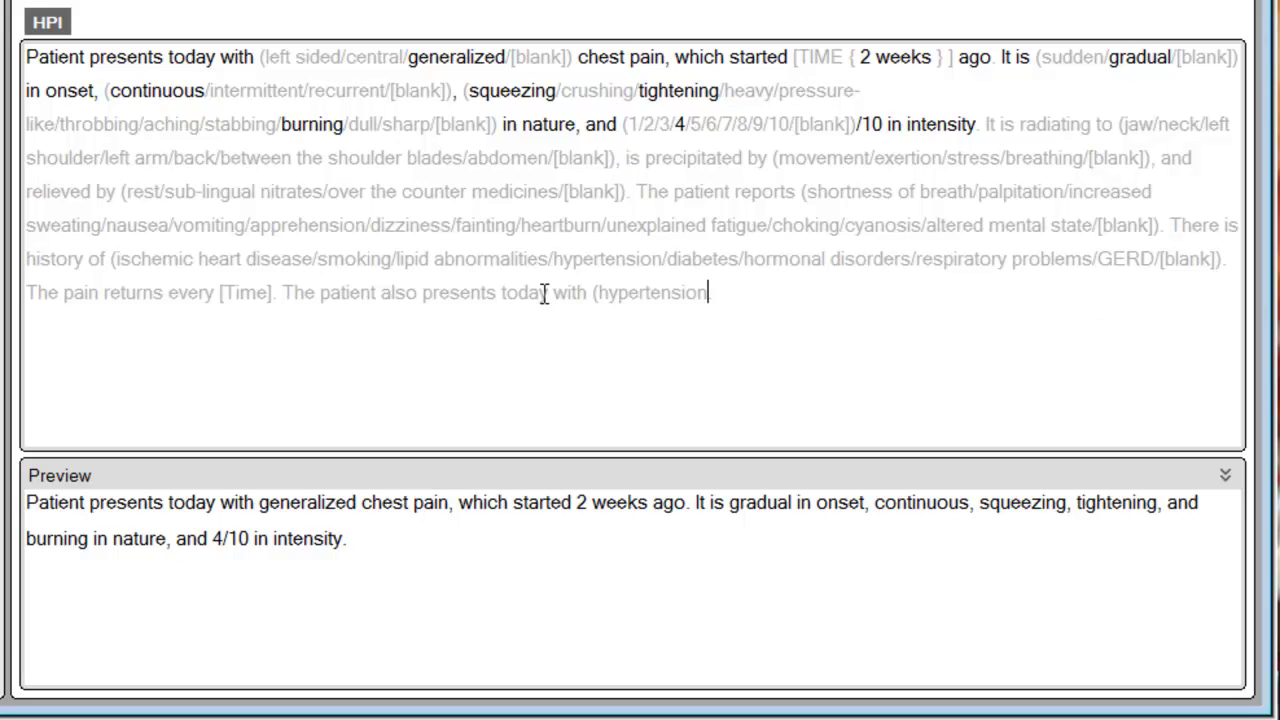
text())
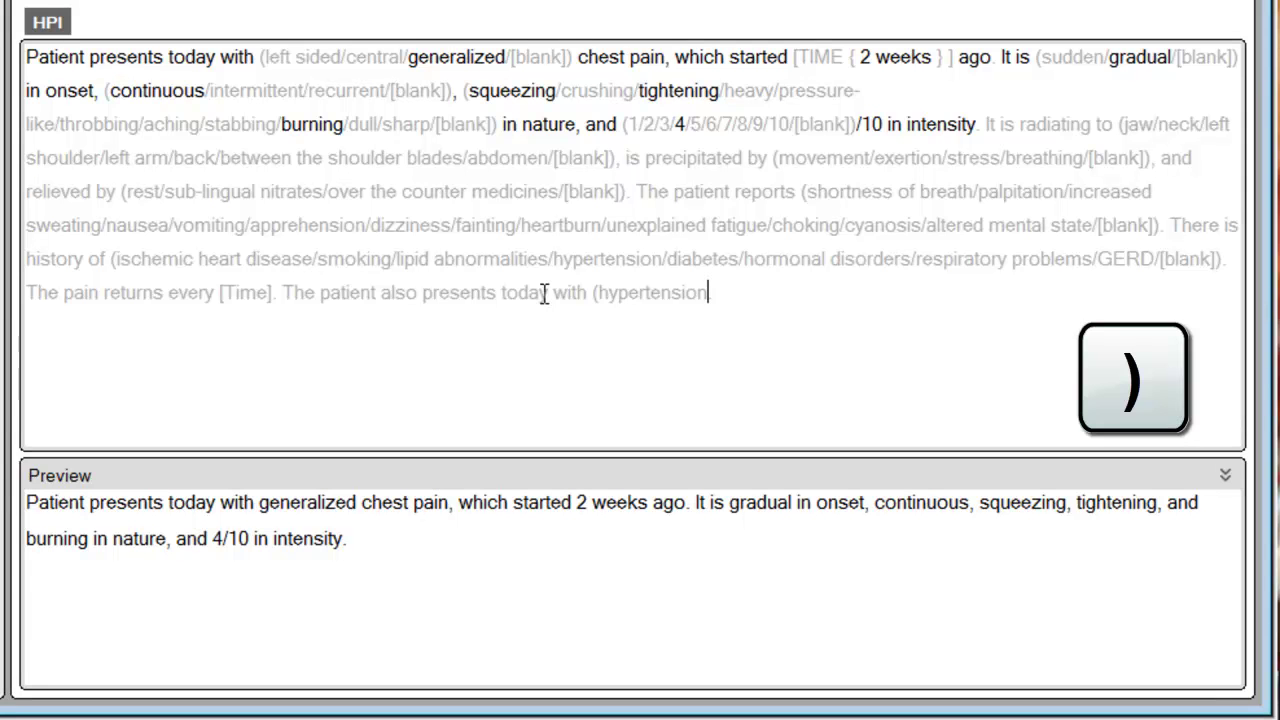
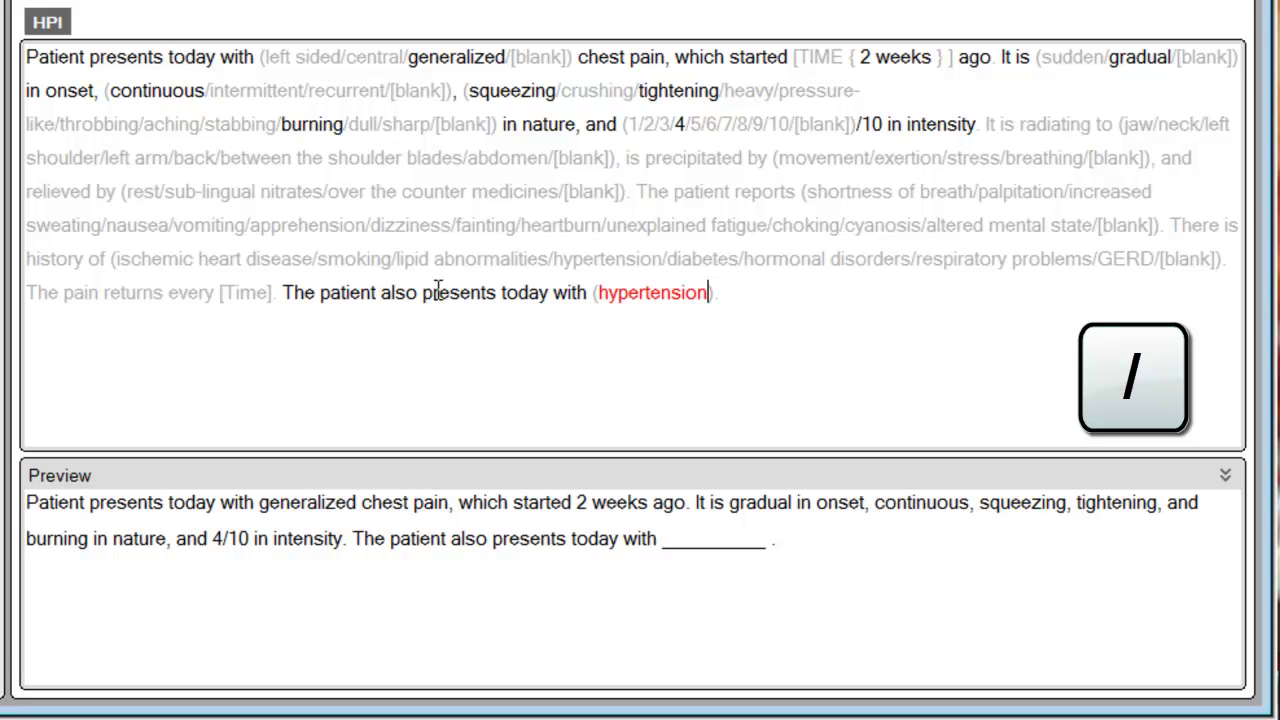
text(/diabetes)
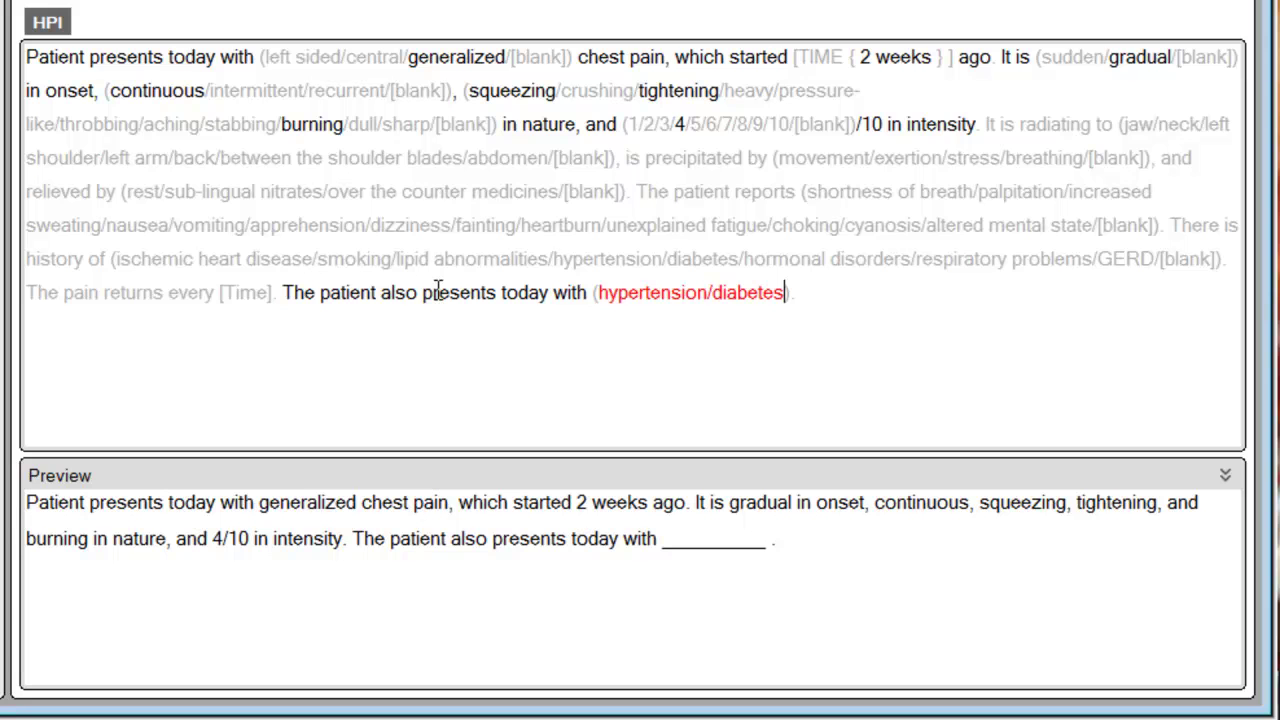
text(/chronic fatigue)
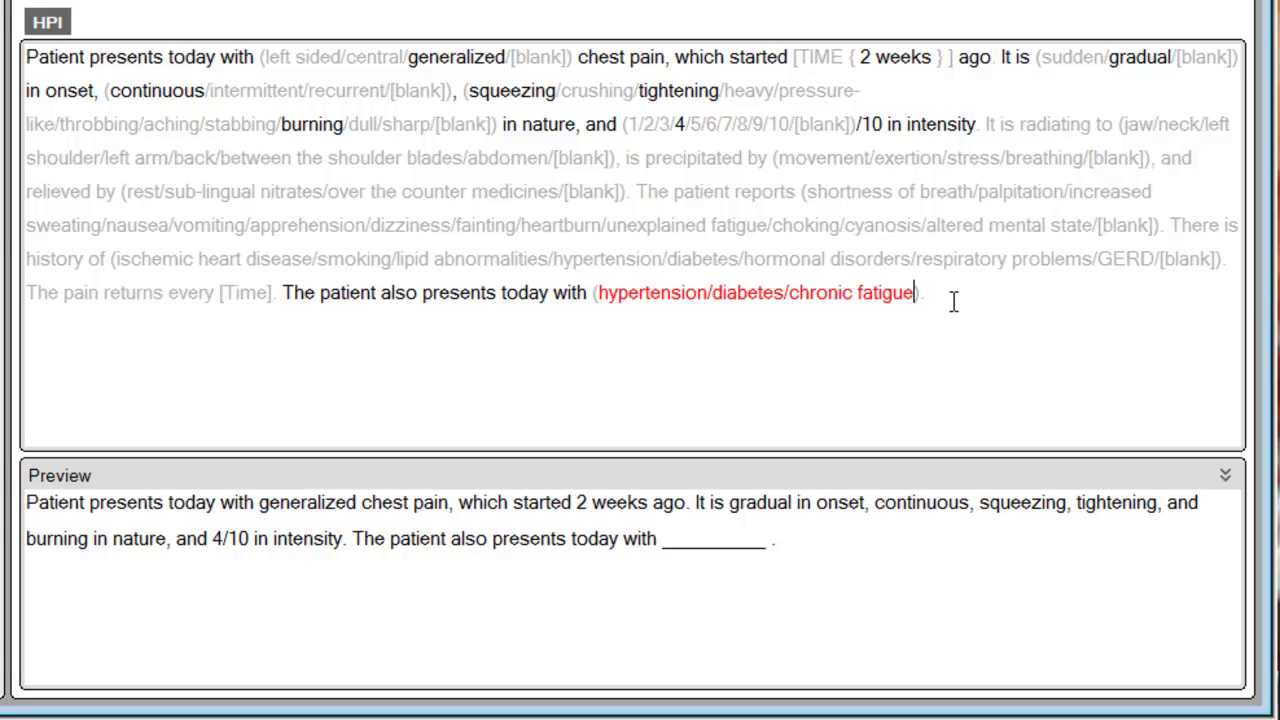
Choose hypertension, diabetes and chronic fatigue in the added sentence and check how the list reads in the preview
click(642, 293)
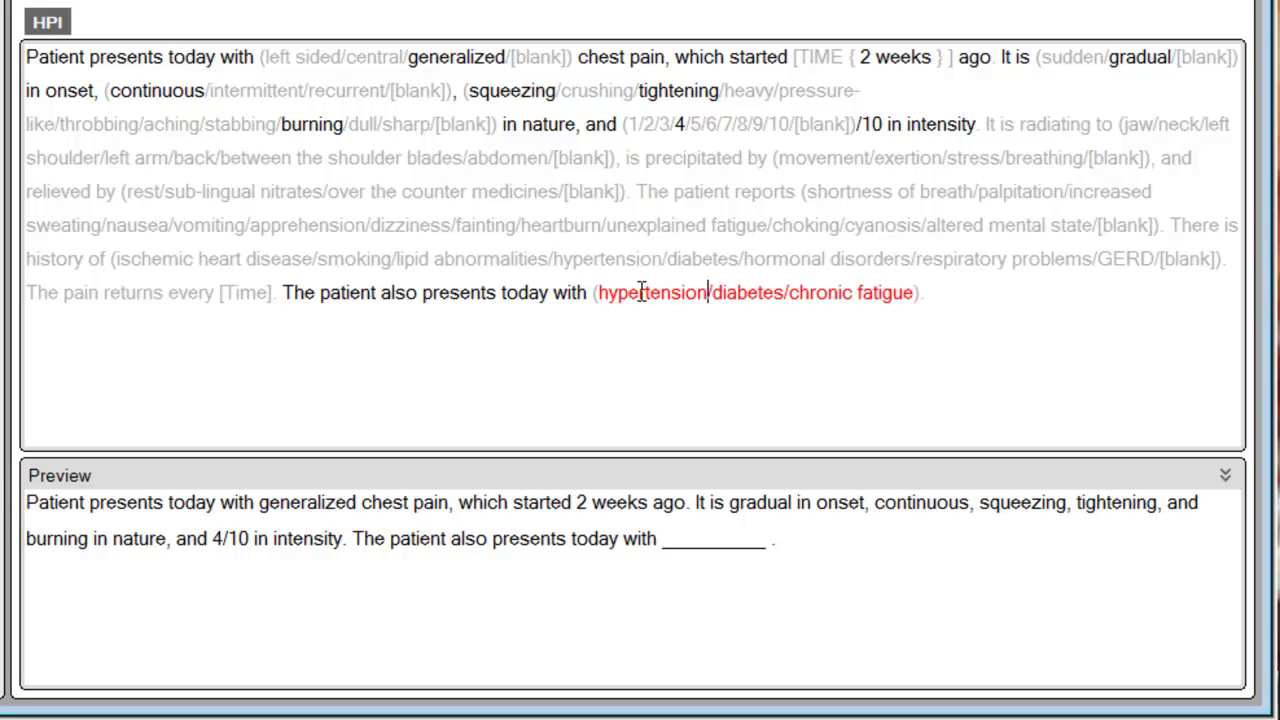
click(764, 293)
click(815, 293)
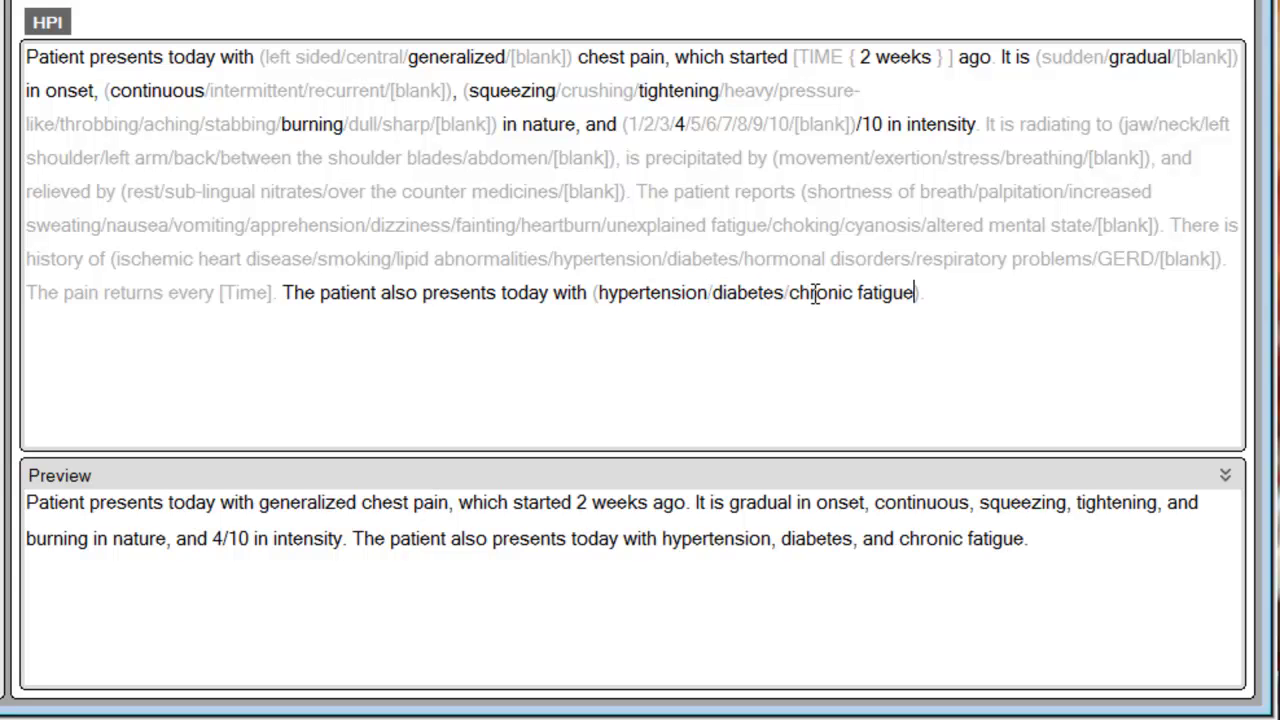
click(944, 292)
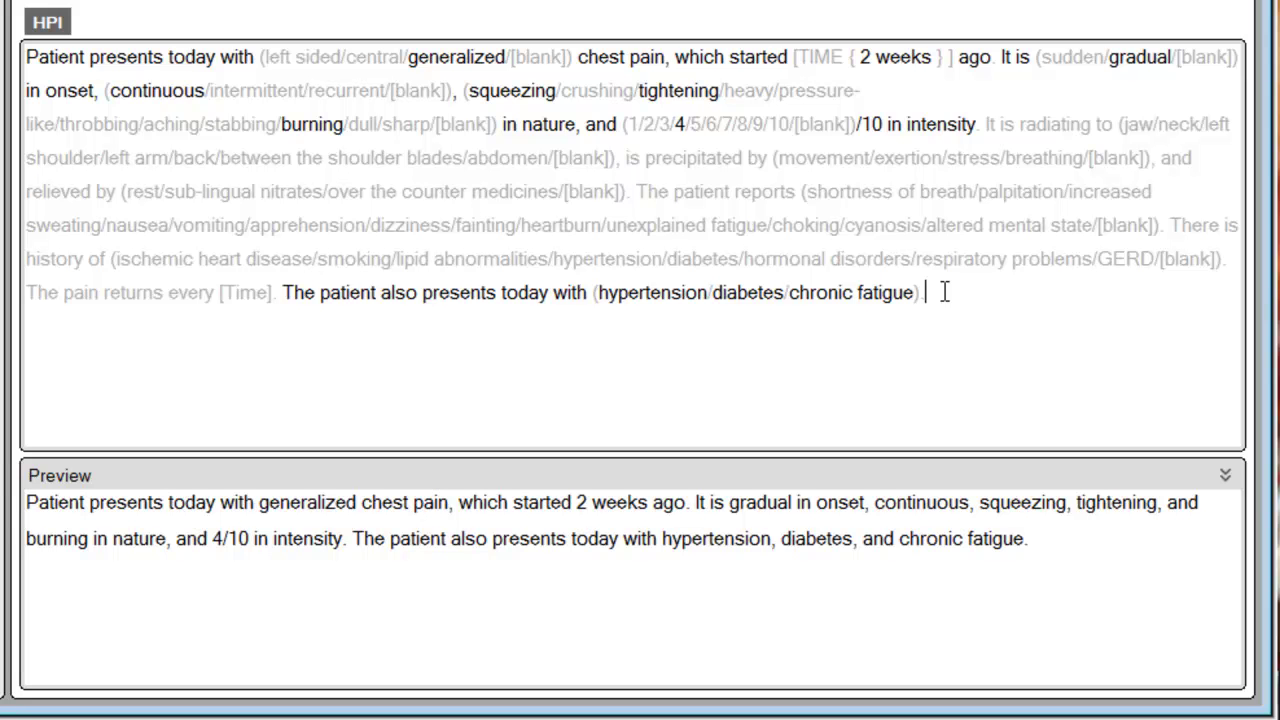
drag(1030, 540, 848, 540)
double_click(880, 540)
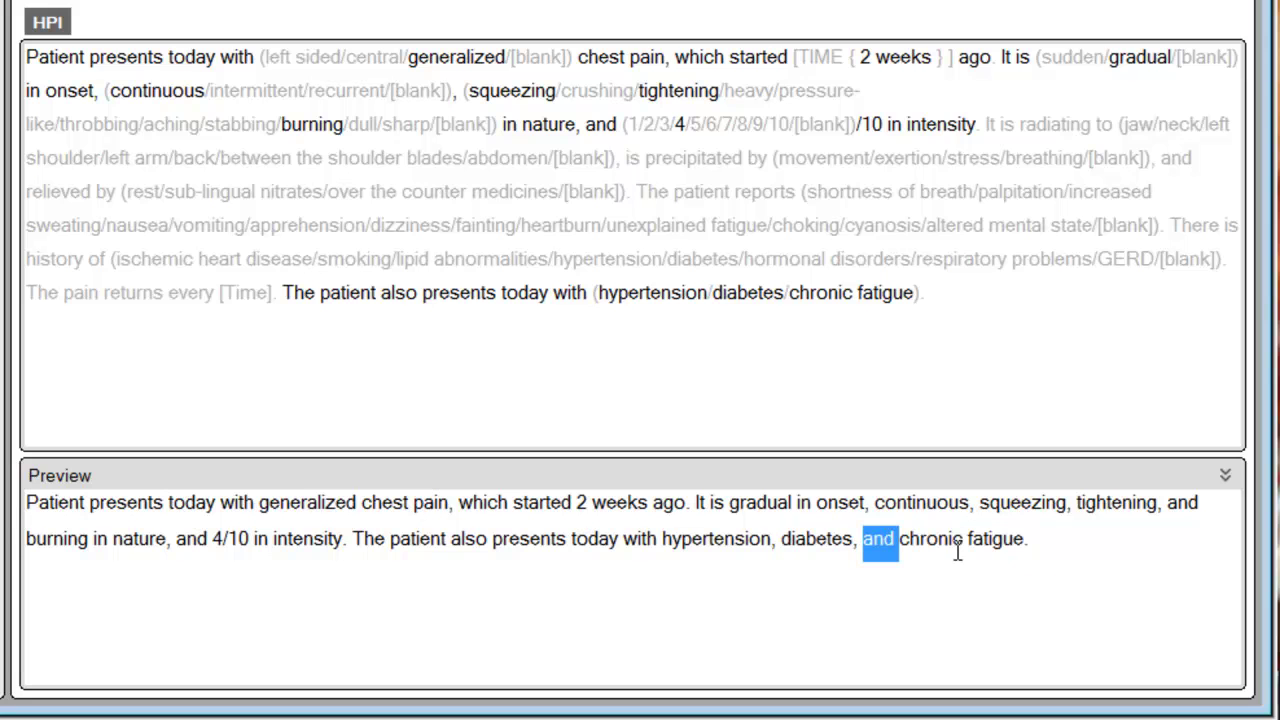
click(1092, 552)
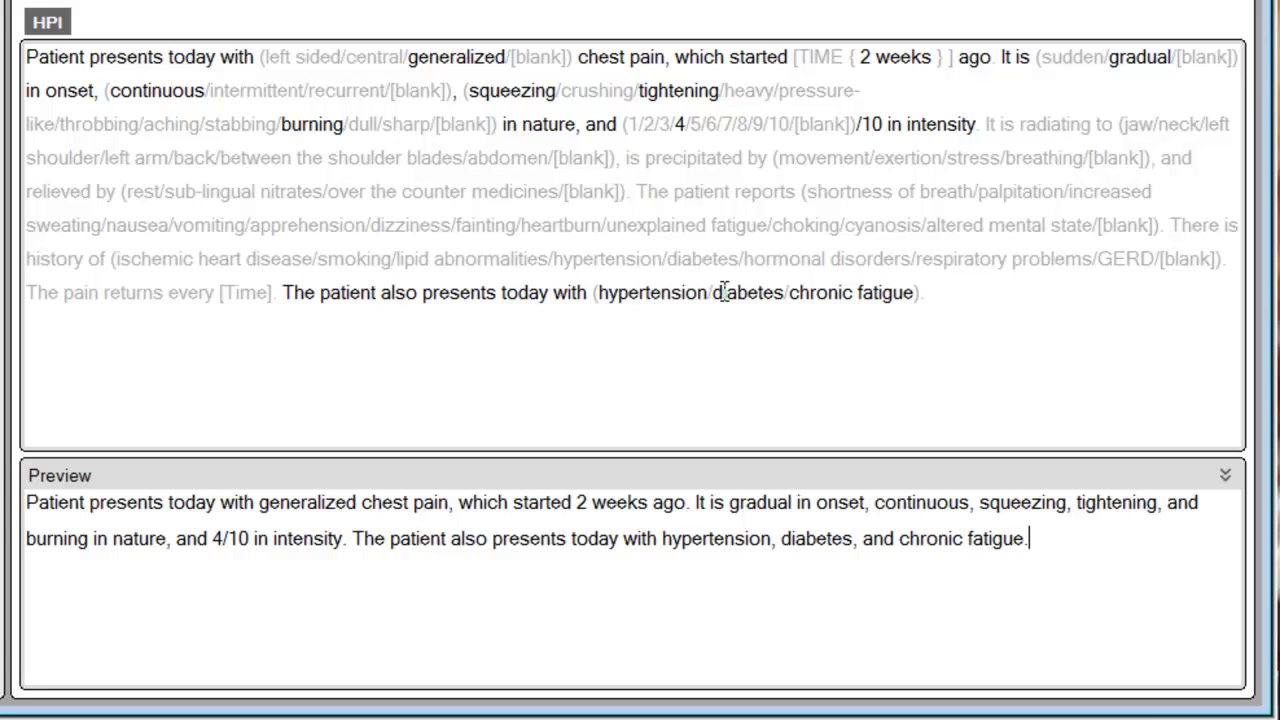
Try to extend the added sentence with "which has lasted for [time]", without a closing period, and toggle its parts in the preview
click(947, 292)
key(BackSpace)
key(BackSpace)
text(which has lasted for )
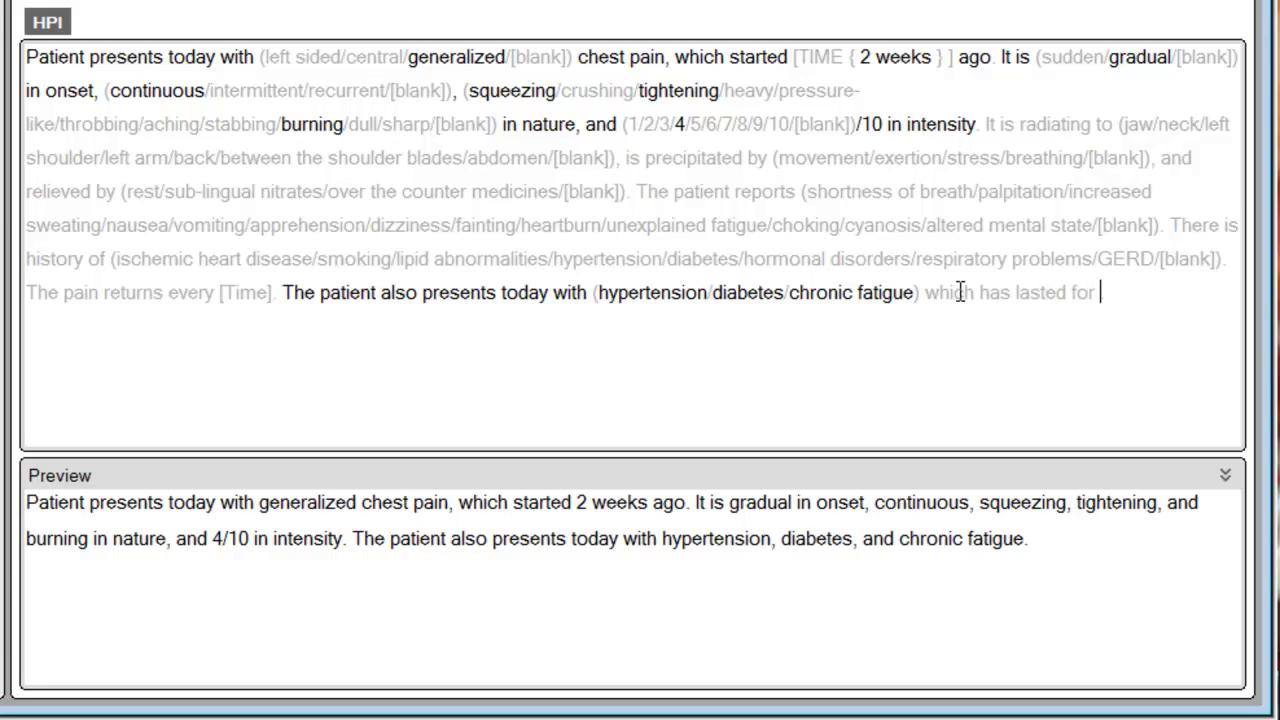
text([time])
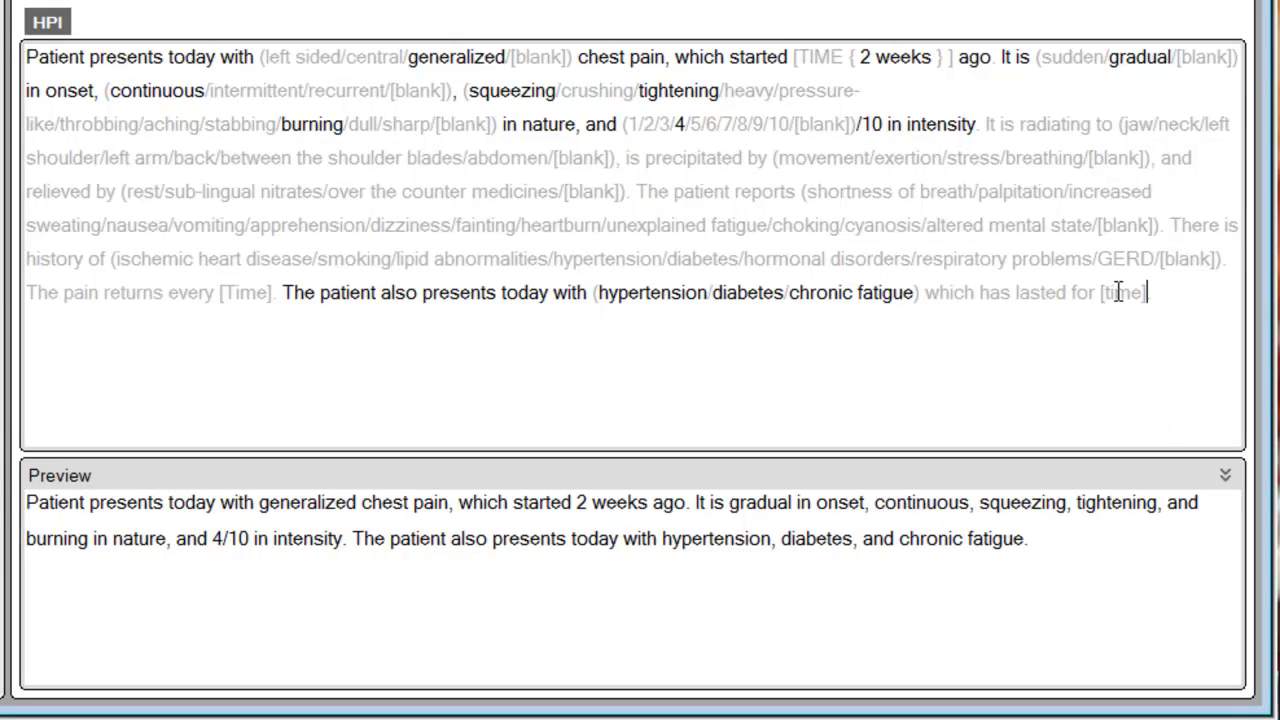
click(1016, 293)
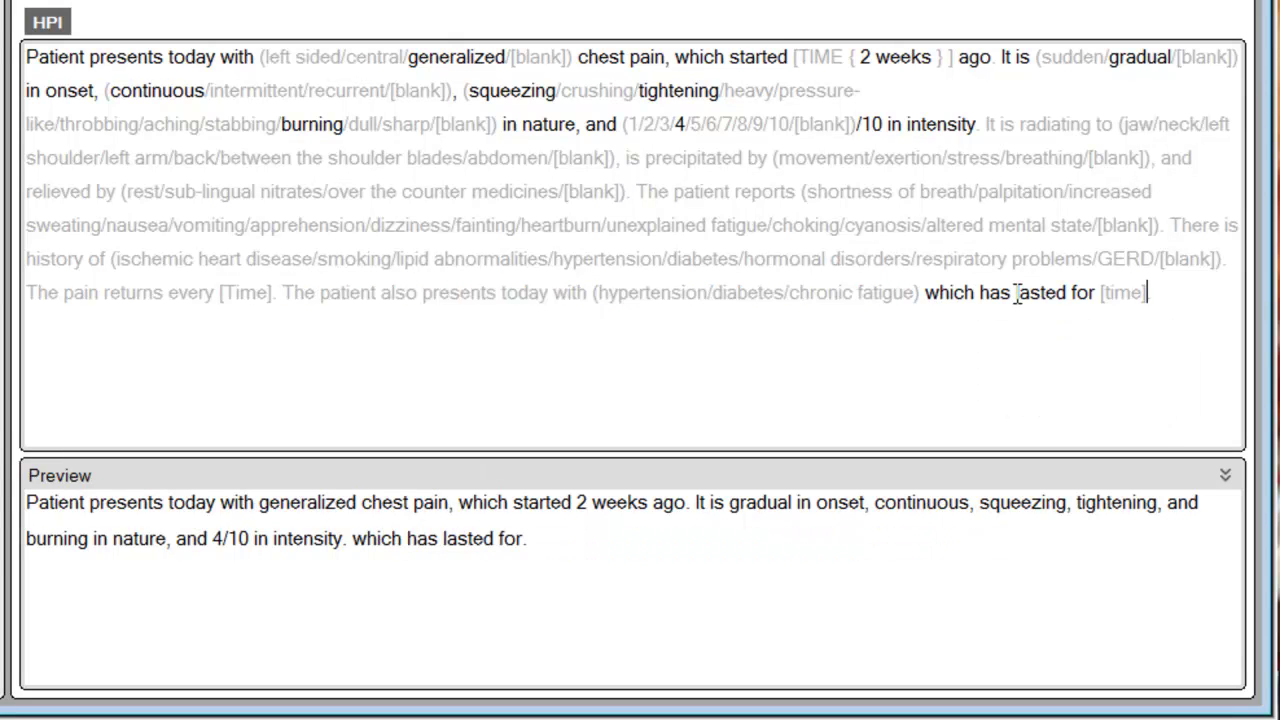
click(453, 284)
click(948, 288)
click(563, 292)
click(1063, 287)
Delete "which has lasted for [time]" from the end of the added sentence and restore its closing period
key(BackSpace)
key(BackSpace)
key(BackSpace)
key(BackSpace)
key(BackSpace)
key(BackSpace)
key(BackSpace)
key(BackSpace)
key(BackSpace)
key(BackSpace)
key(BackSpace)
key(BackSpace)
key(BackSpace)
key(BackSpace)
key(BackSpace)
key(BackSpace)
key(BackSpace)
key(BackSpace)
key(BackSpace)
key(BackSpace)
key(BackSpace)
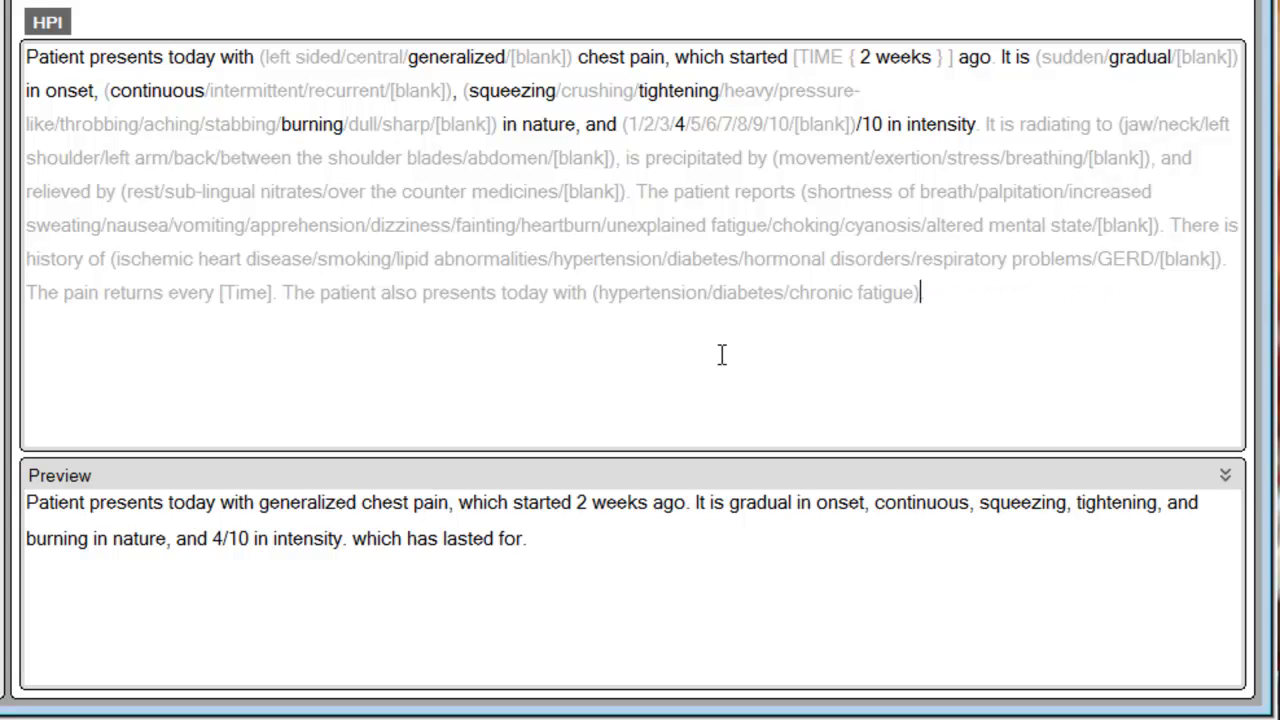
text(.)
key(BackSpace)
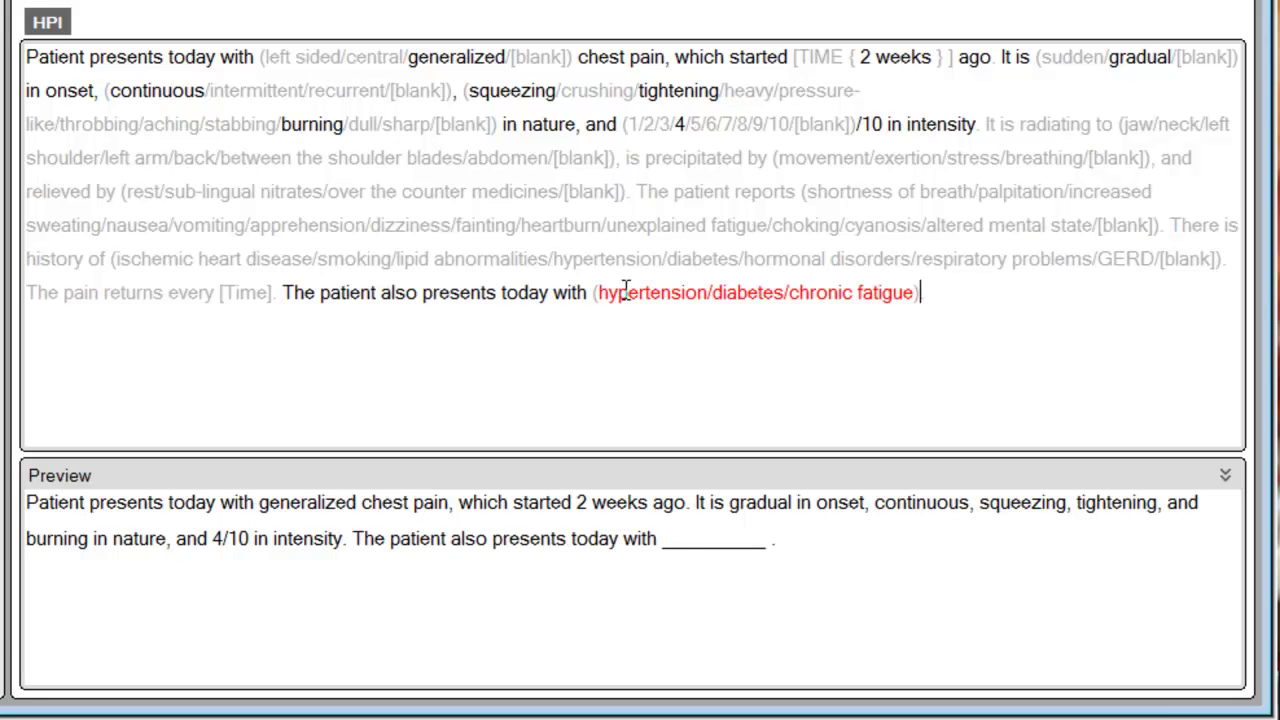
Choose all three conditions, hypertension, diabetes and chronic fatigue, again in the restored sentence
click(700, 292)
click(760, 292)
click(807, 292)
click(958, 292)
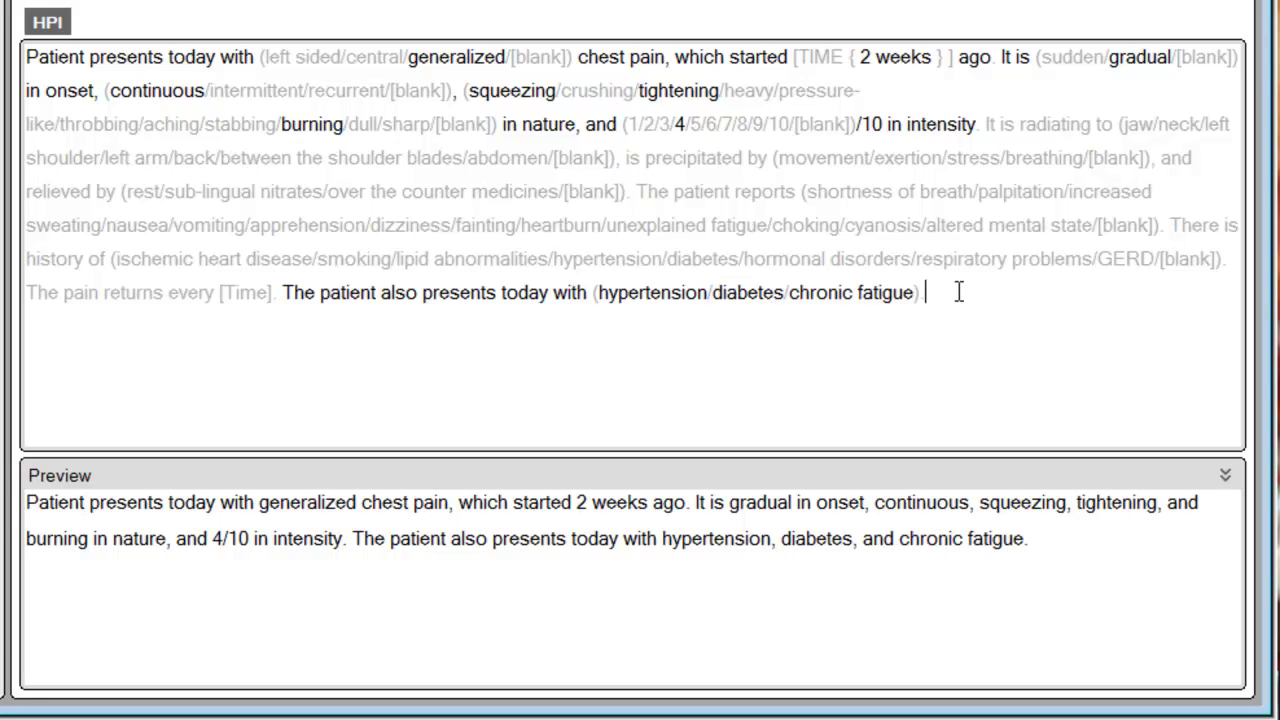
Deselect the added sentence and extend it before its period with "which has lasted for [time]."
click(418, 292)
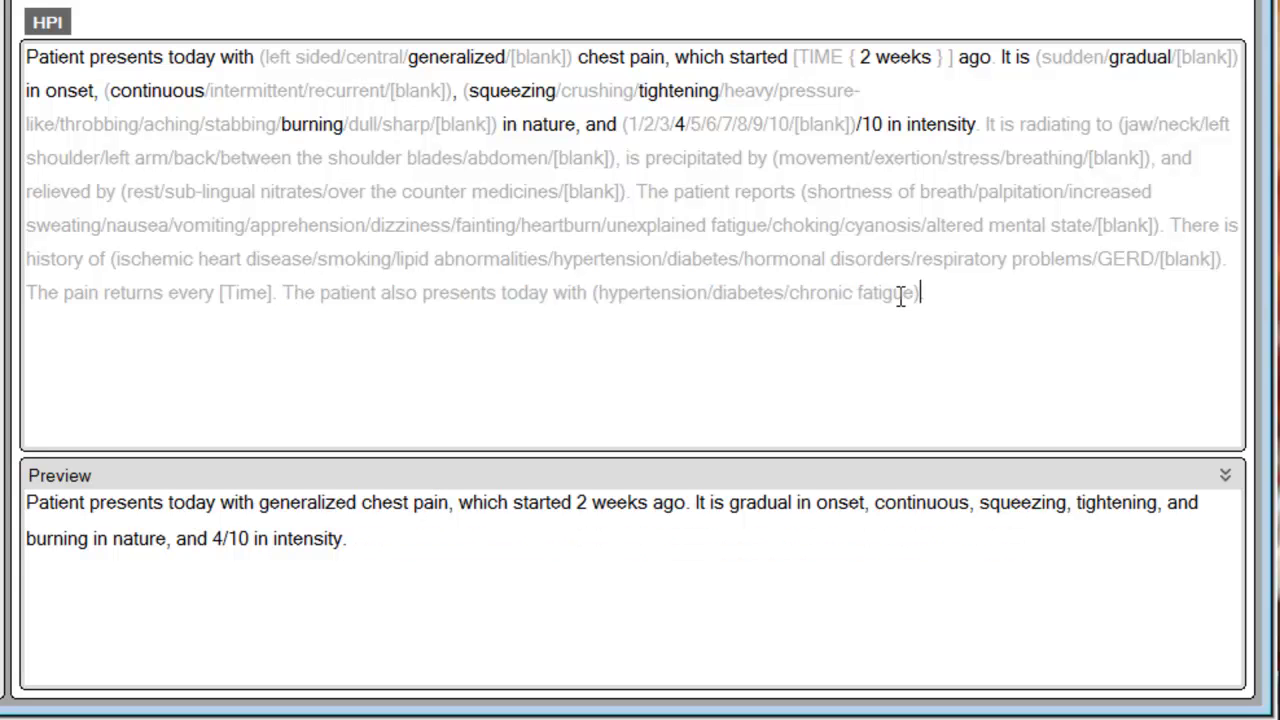
key(Right)
key(Left)
text(which has lasted for [time)
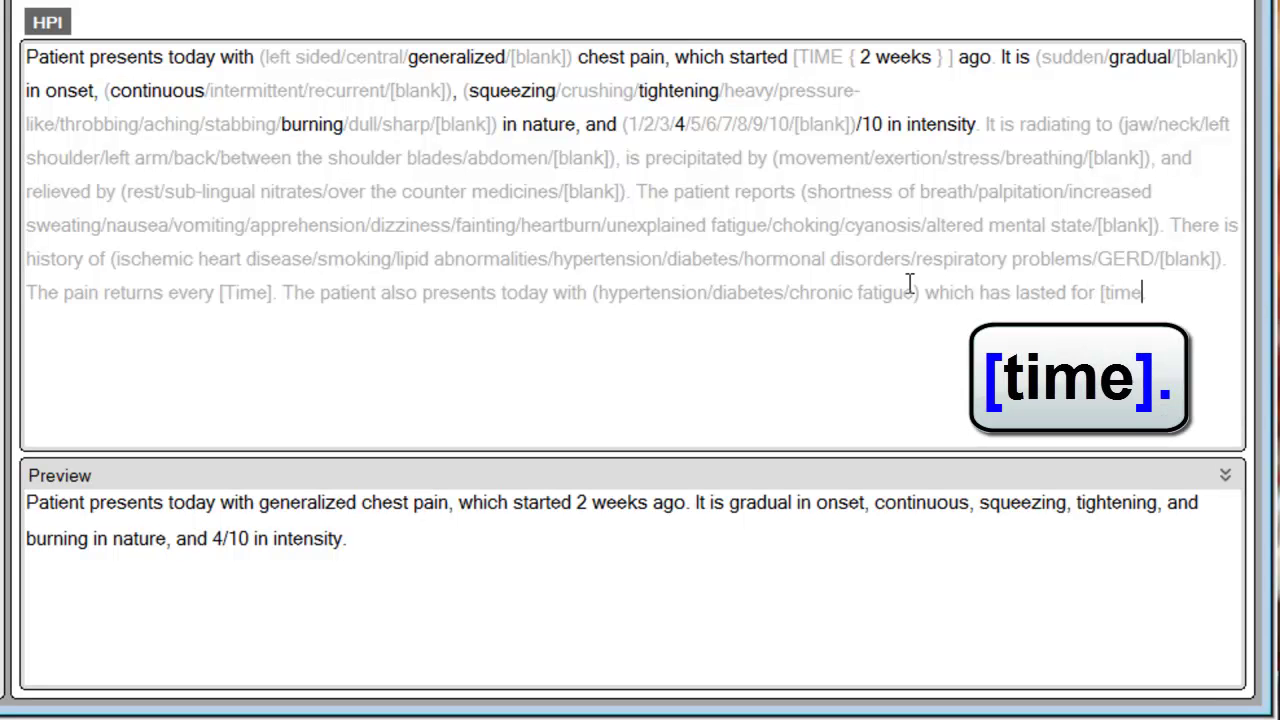
text(].)
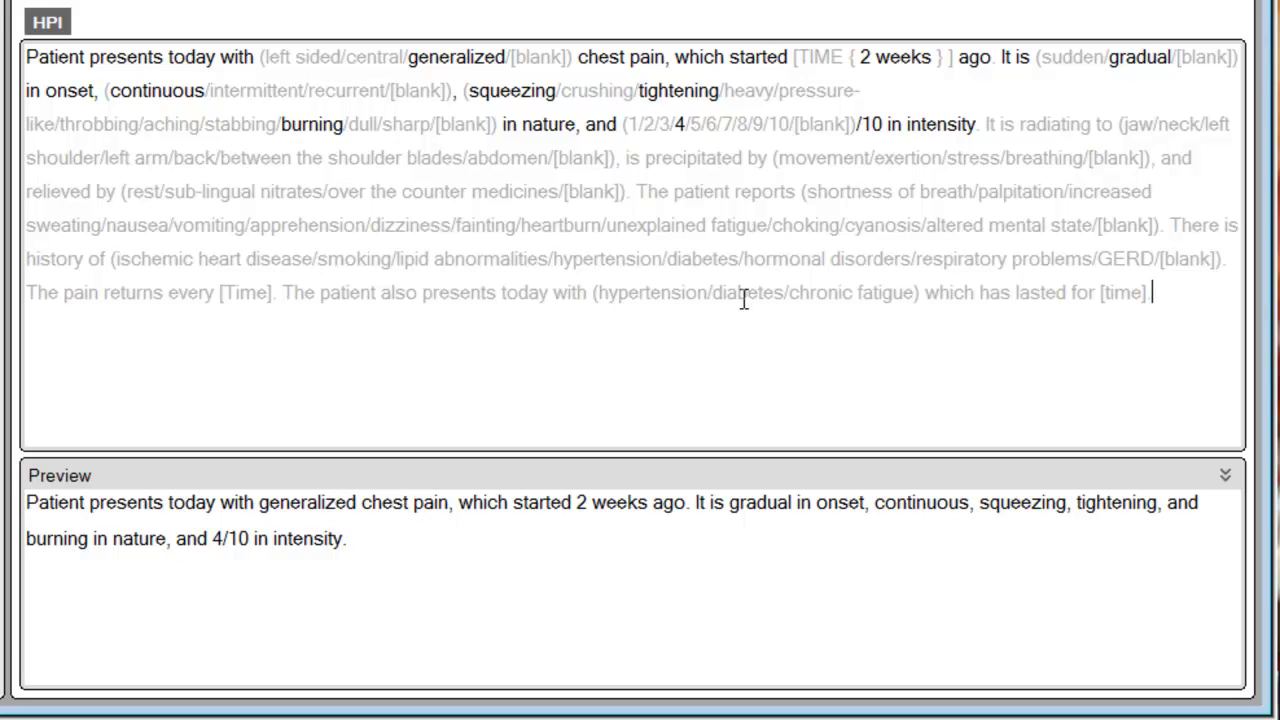
Include the extended sentence in the preview, choosing hypertension, diabetes and chronic fatigue
click(534, 290)
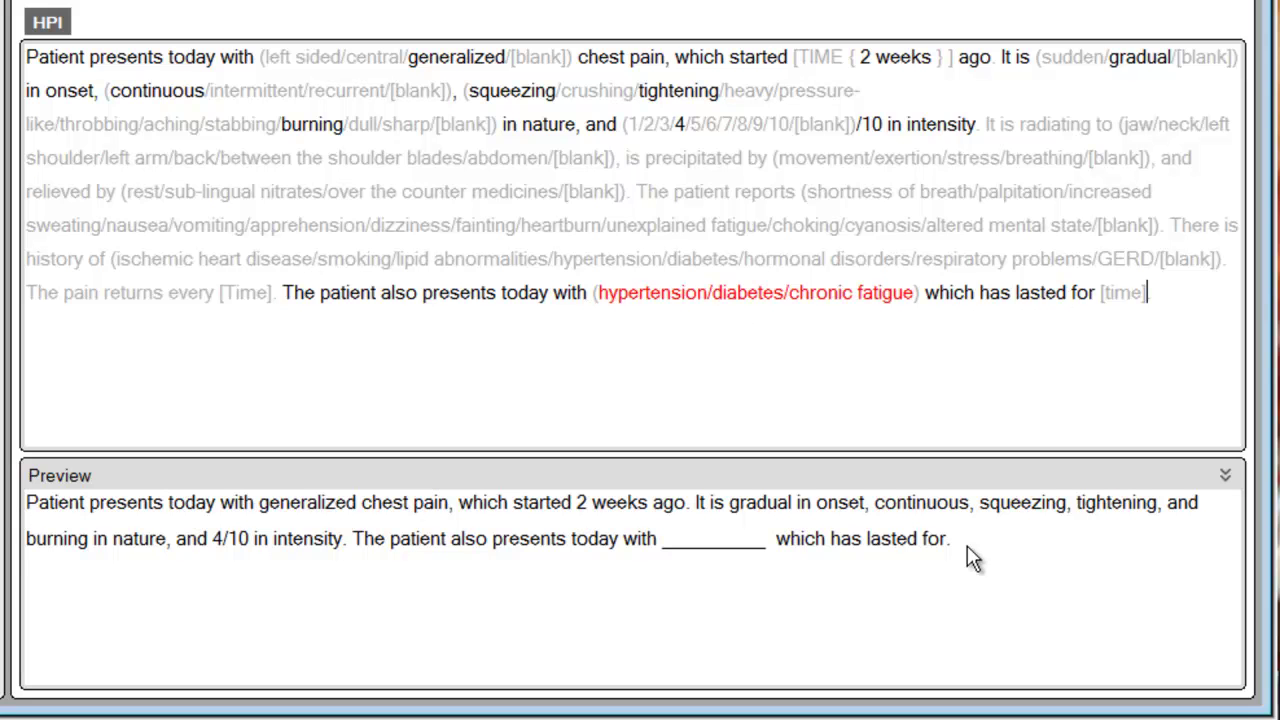
drag(960, 540, 458, 540)
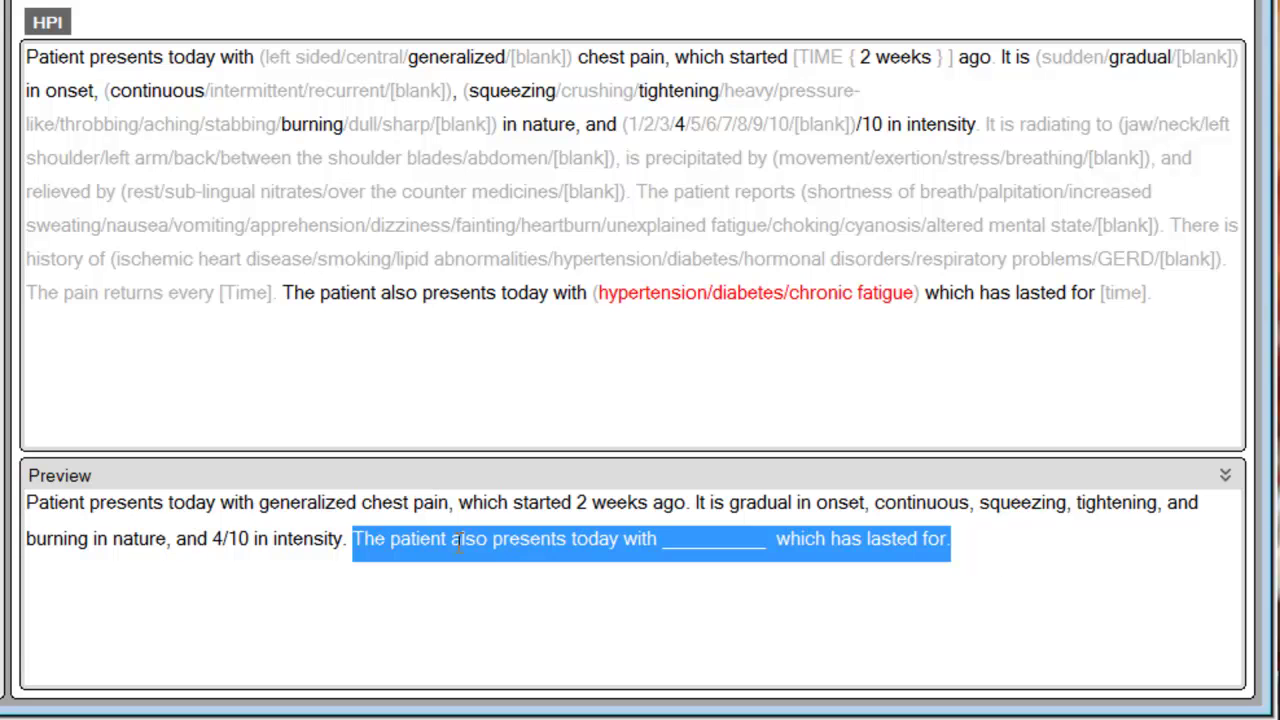
click(1080, 545)
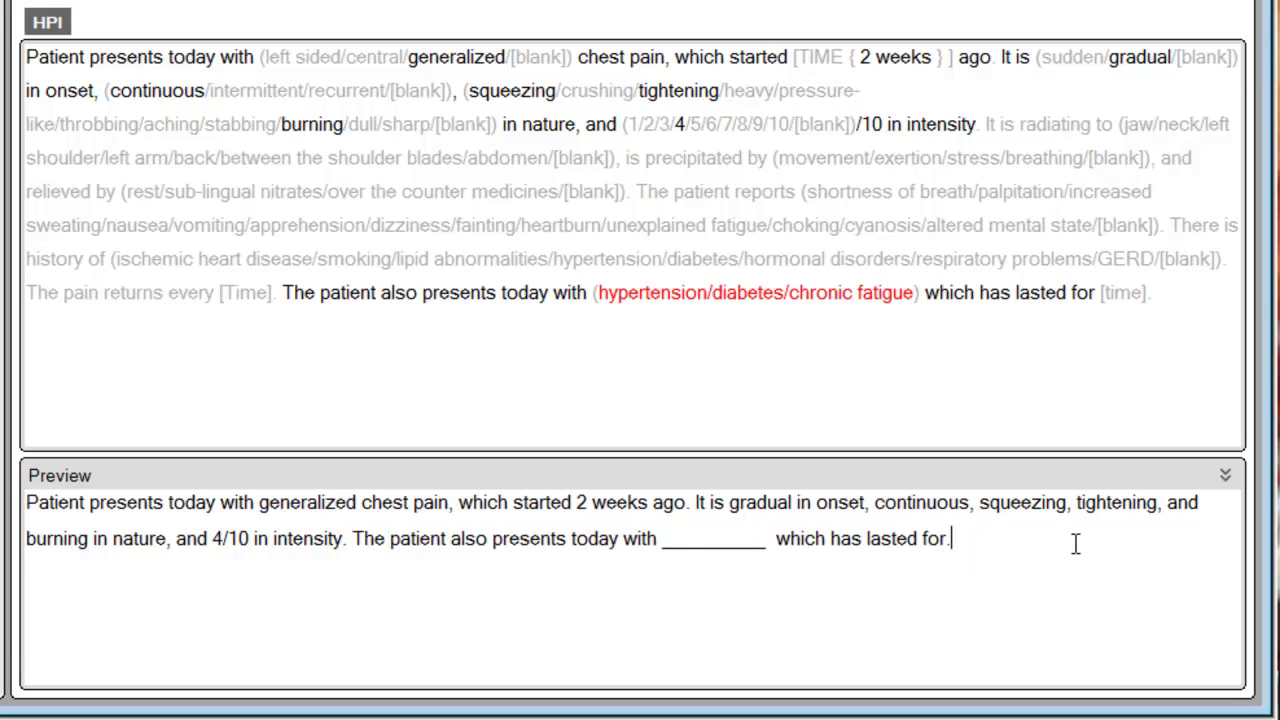
click(685, 296)
click(760, 293)
click(826, 294)
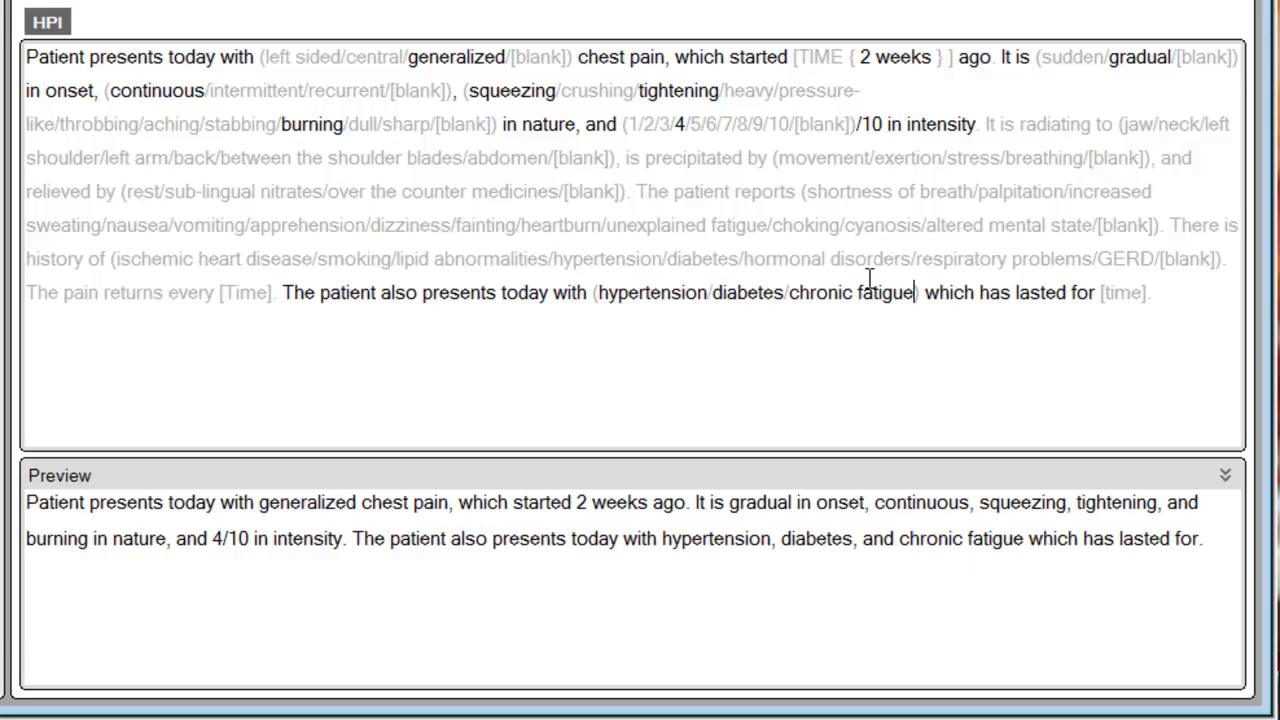
Set the time in the added sentence to 2 months and check the full sentence in the preview
click(1117, 291)
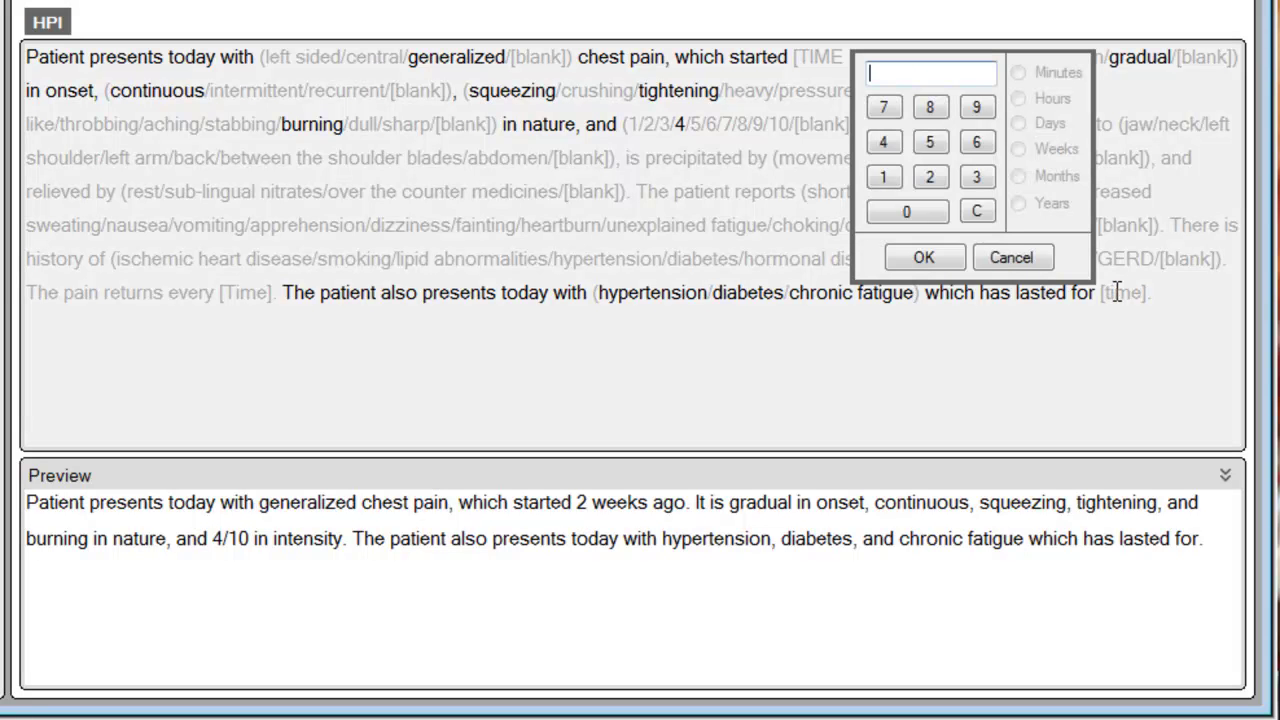
click(927, 176)
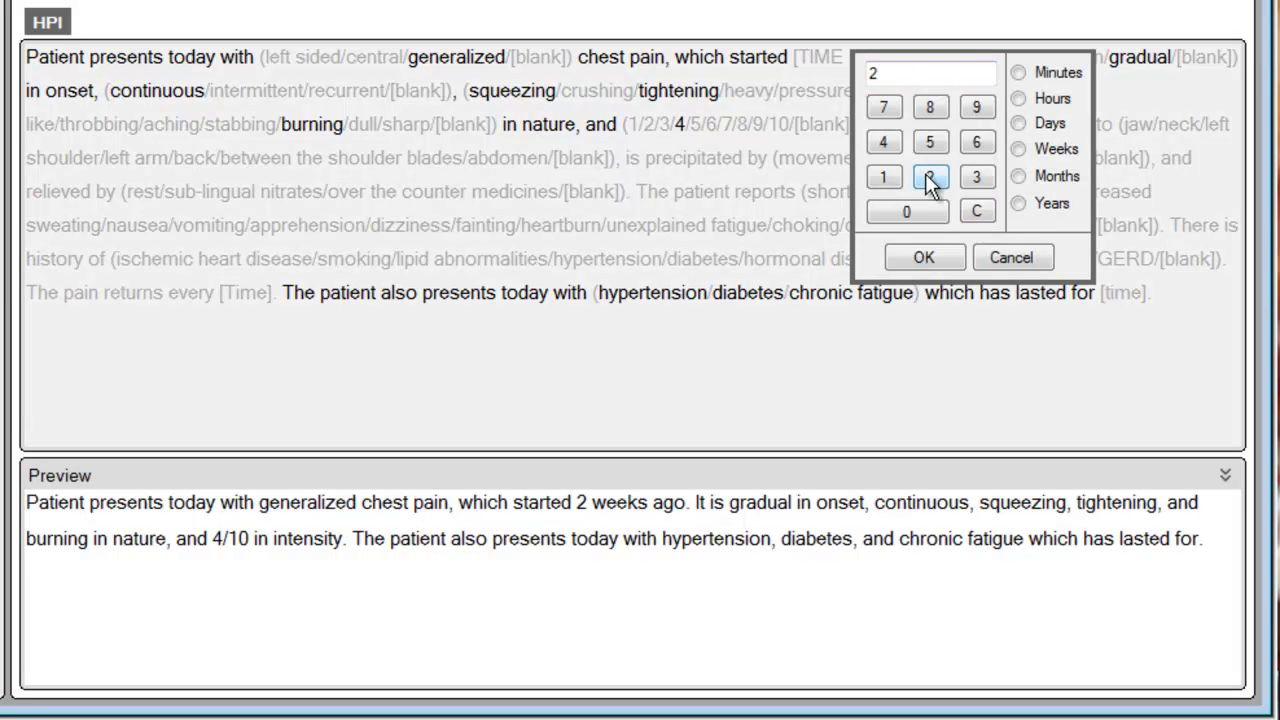
click(1018, 177)
click(940, 258)
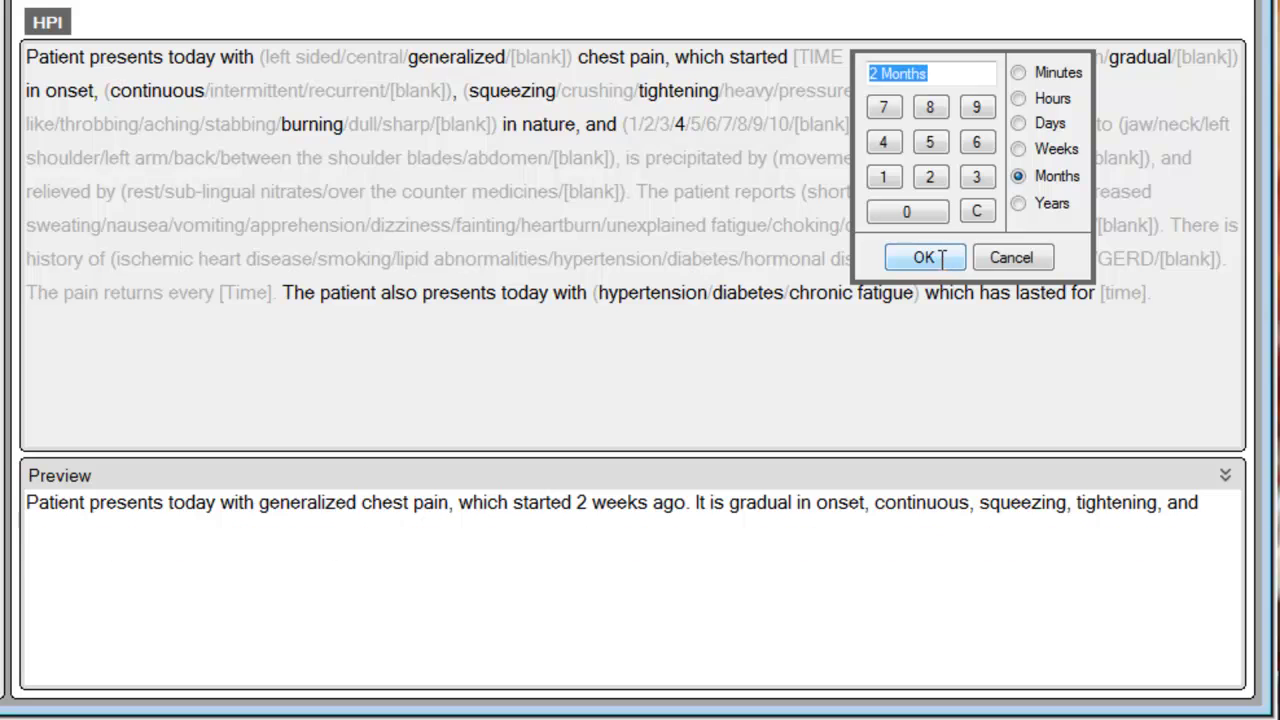
drag(357, 537, 377, 580)
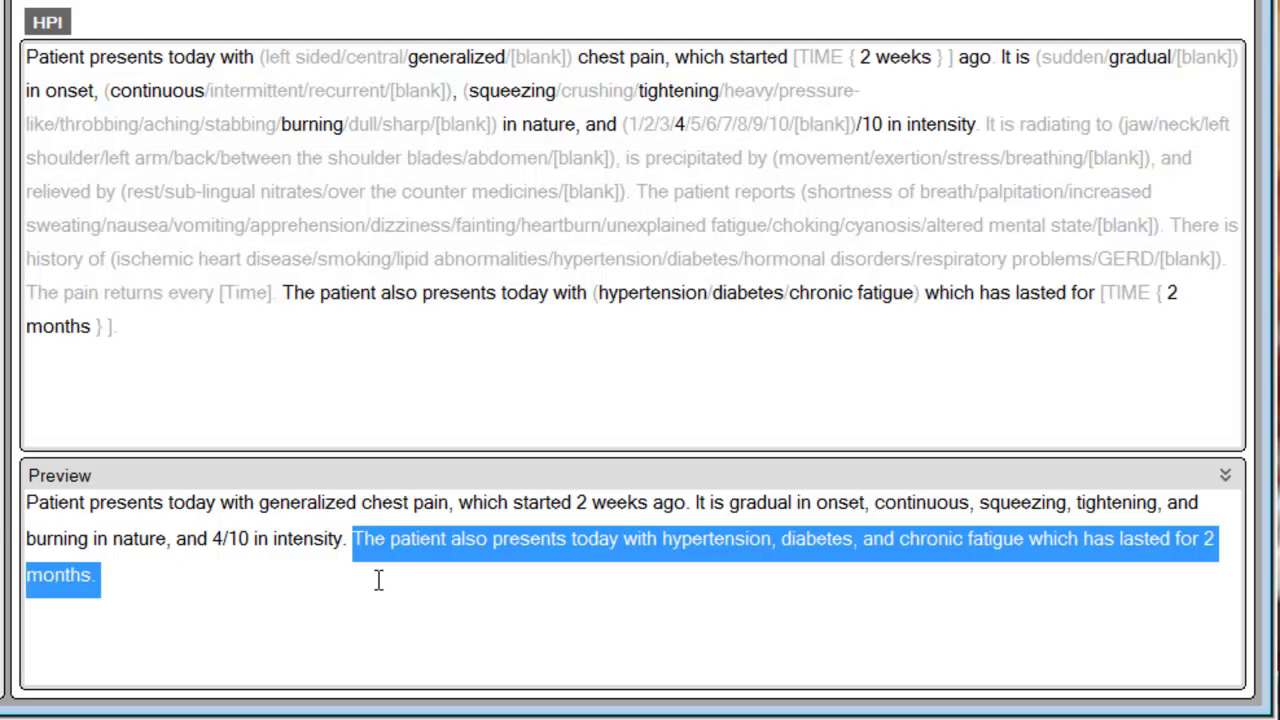
click(379, 583)
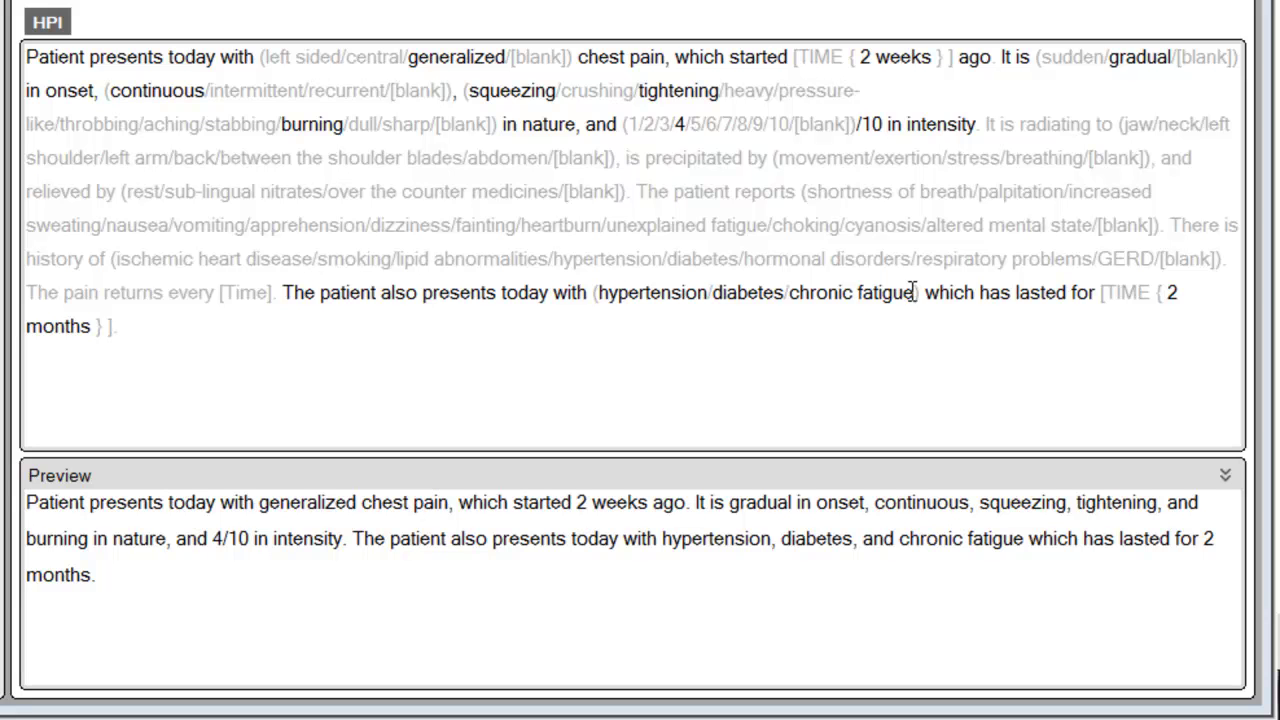
Insert the option "asthma/" between diabetes and chronic fatigue in the added sentence's list and select it
click(789, 329)
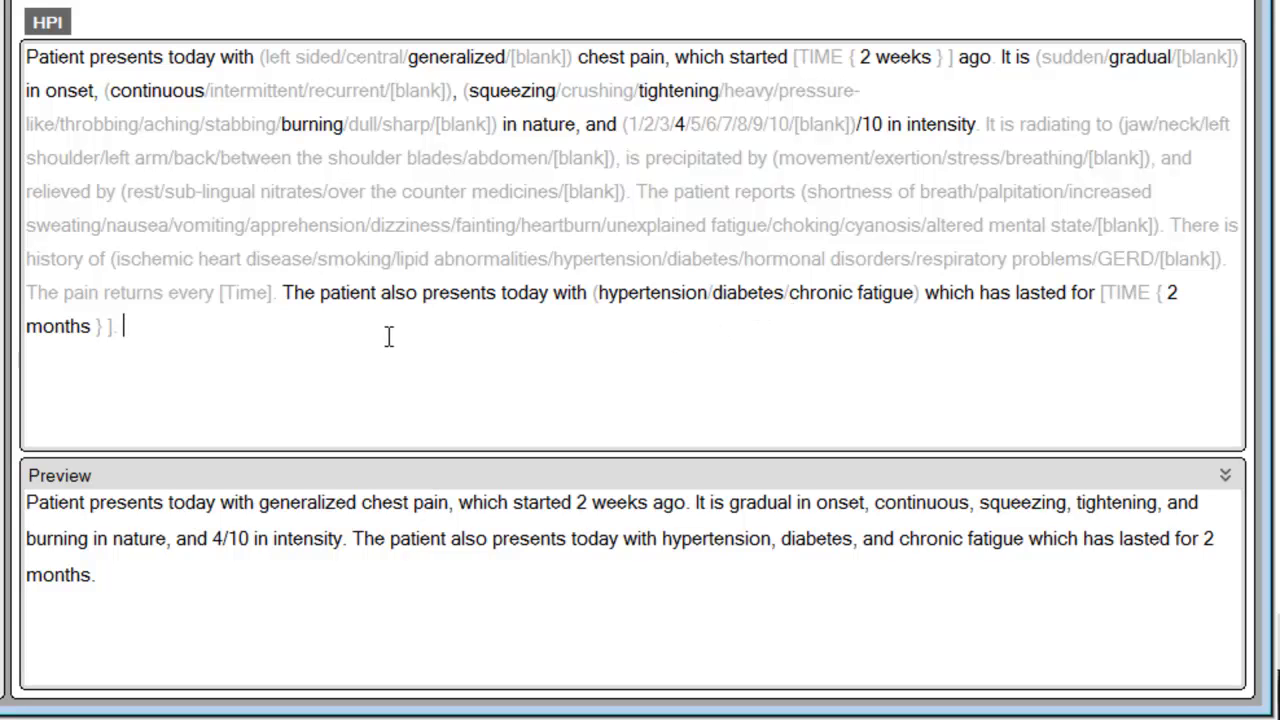
click(789, 292)
key(Right)
text(asthma)
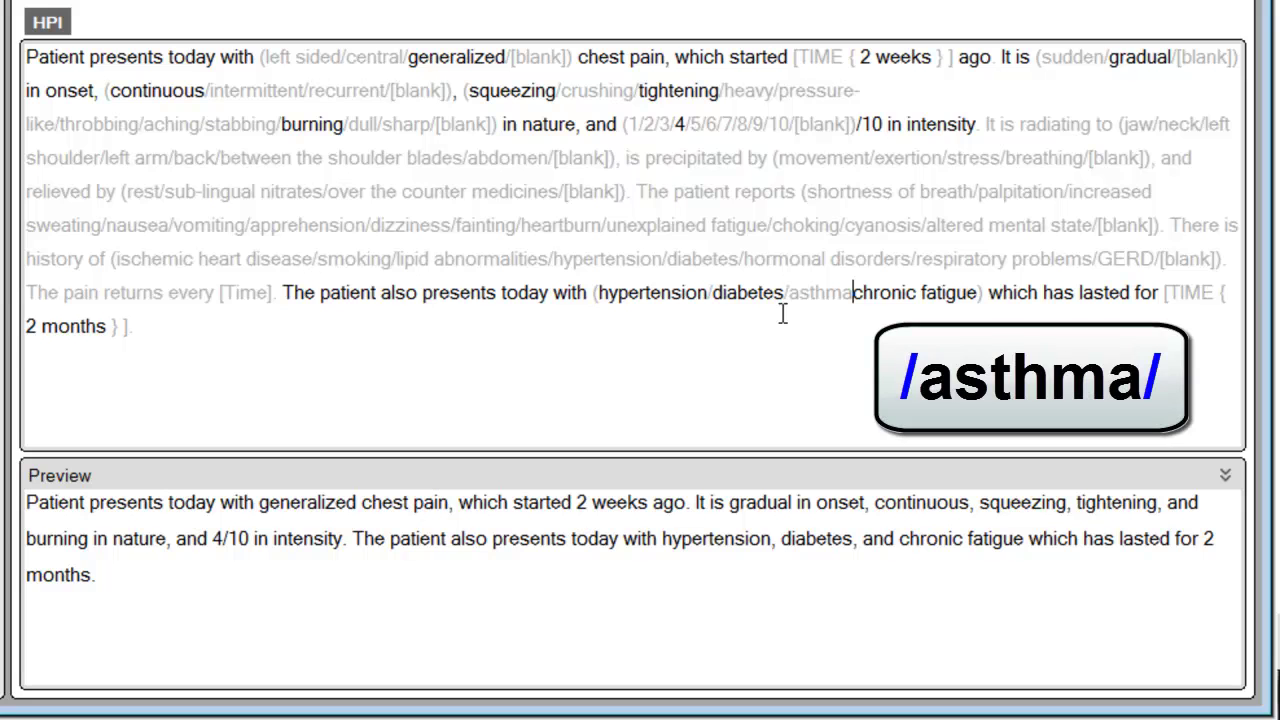
text(/)
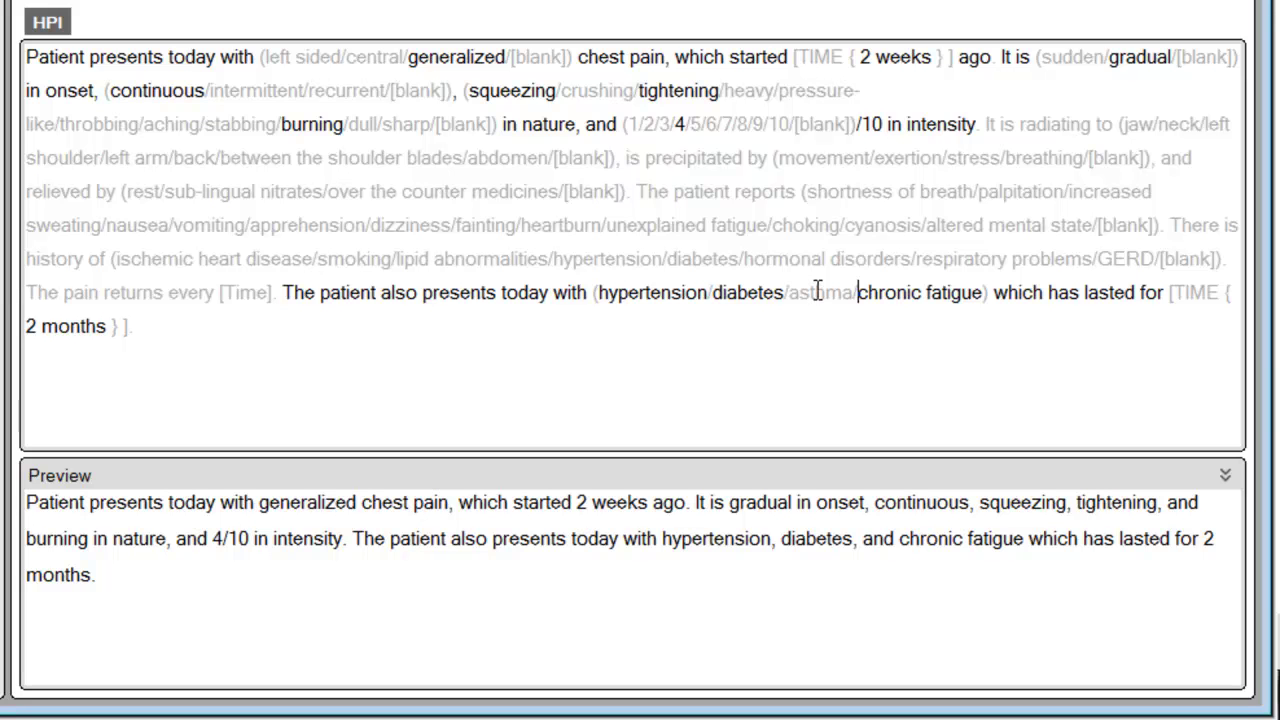
click(818, 290)
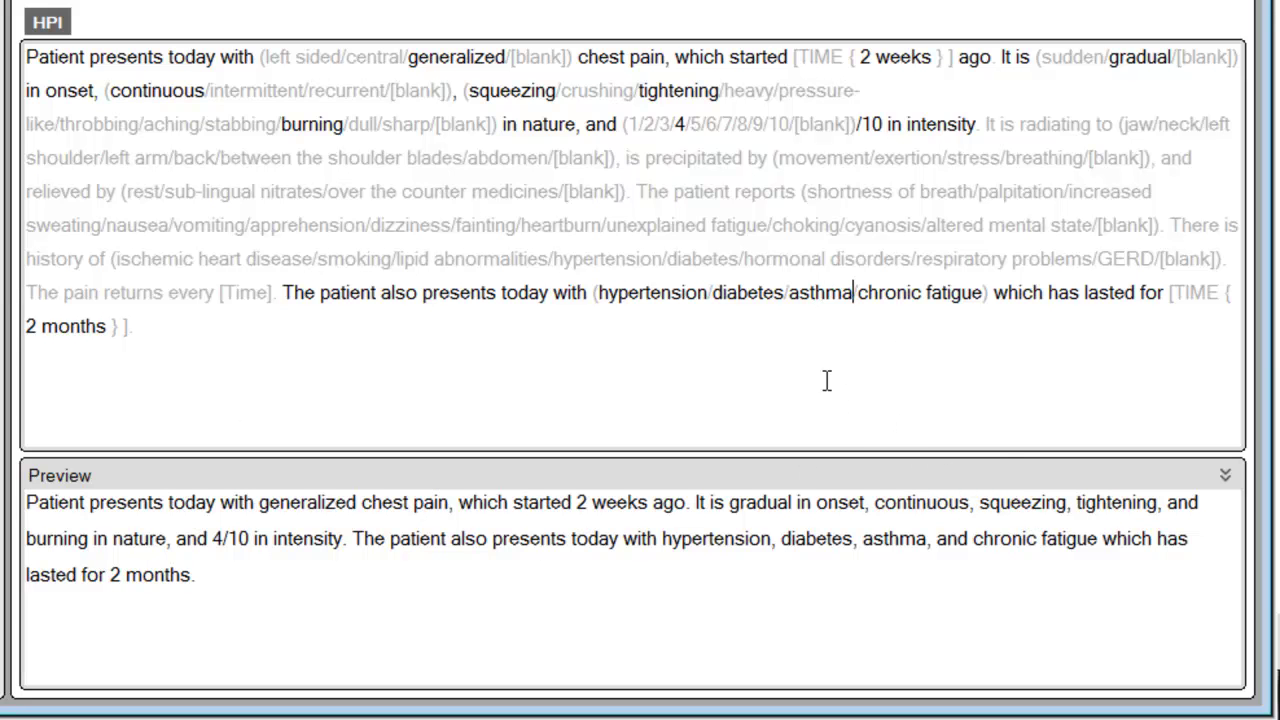
Include the "The patient reports" sentence, choosing dizziness, fainting and unexplained fatigue
click(727, 191)
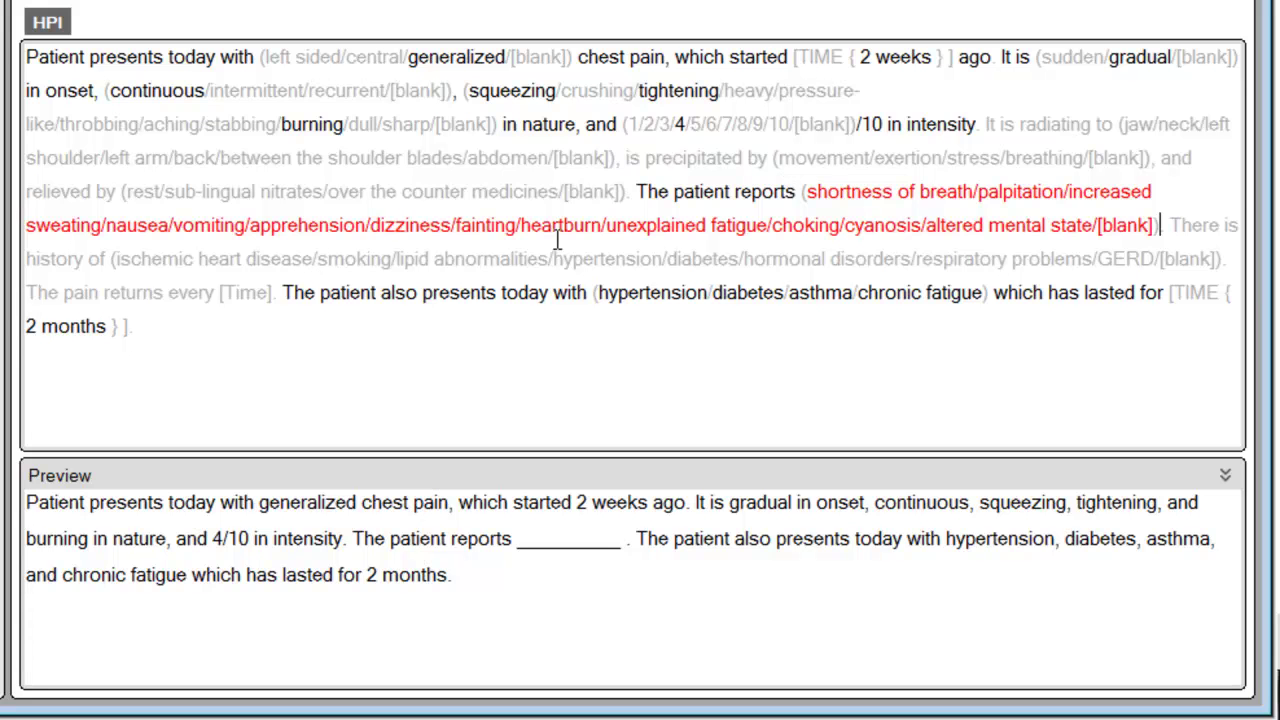
click(428, 222)
click(480, 228)
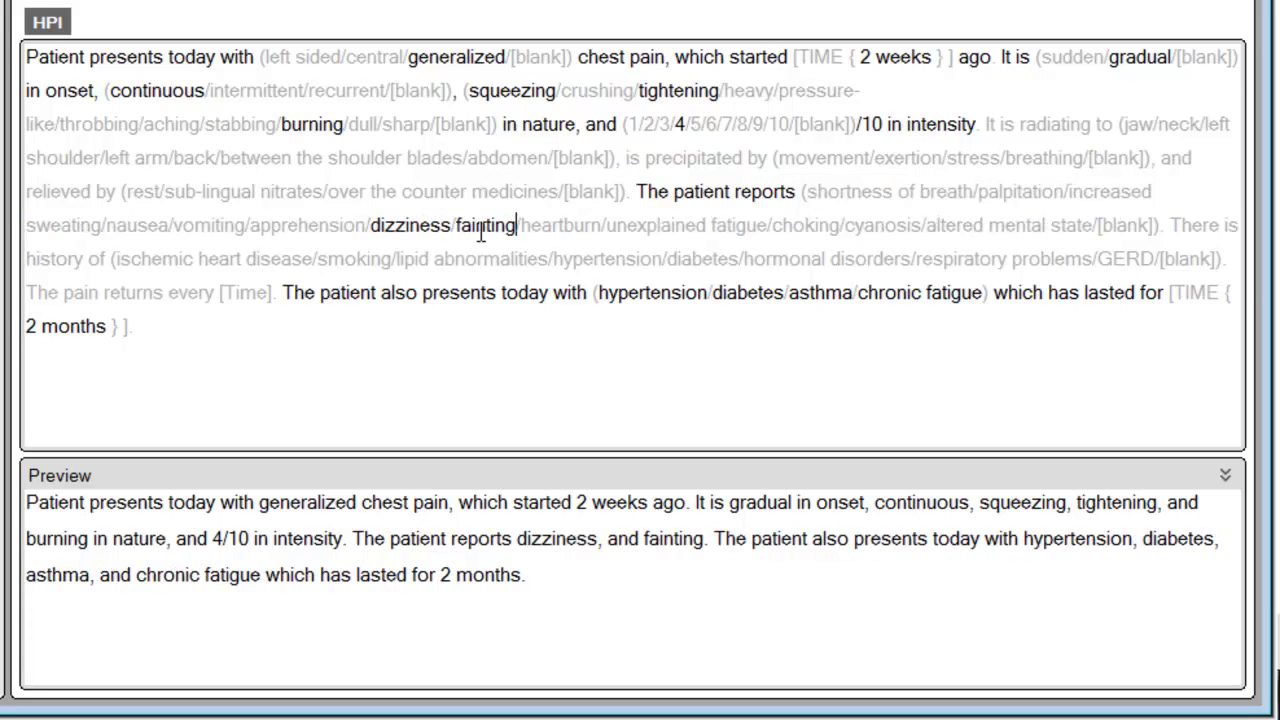
click(631, 228)
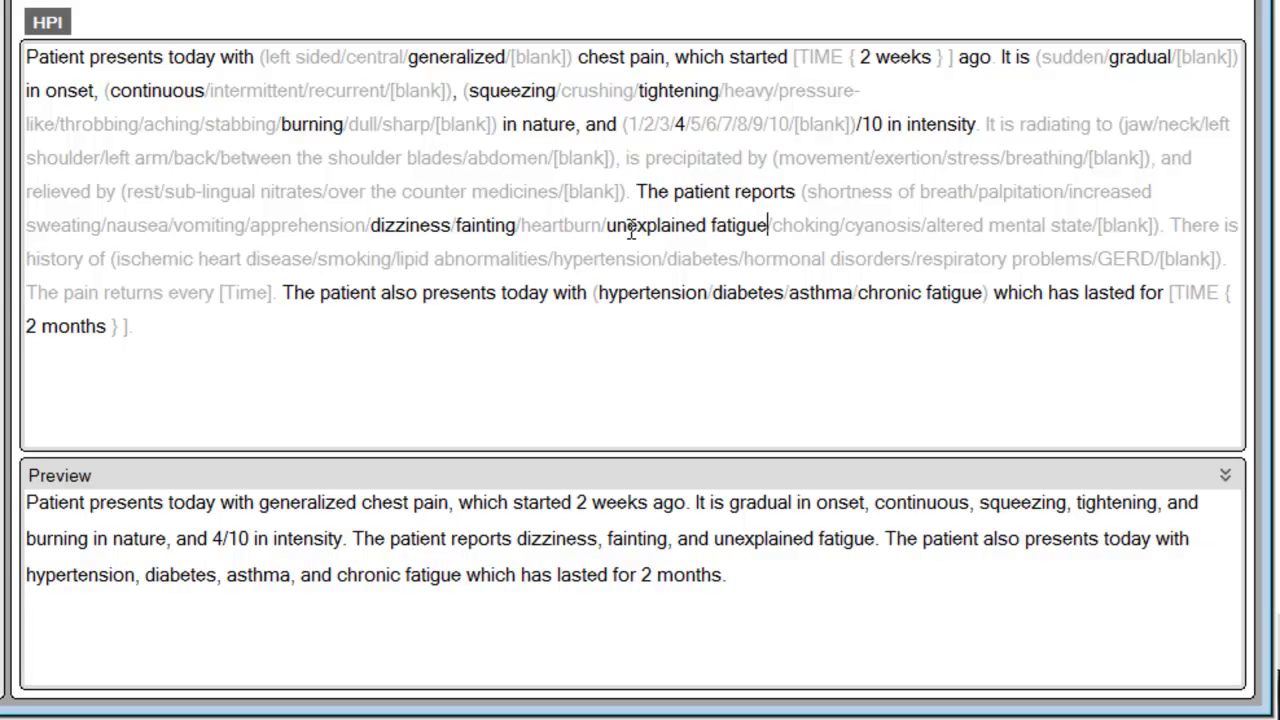
Insert the option "headache/" after unexplained fatigue in the reported symptoms list and select it
key(Right)
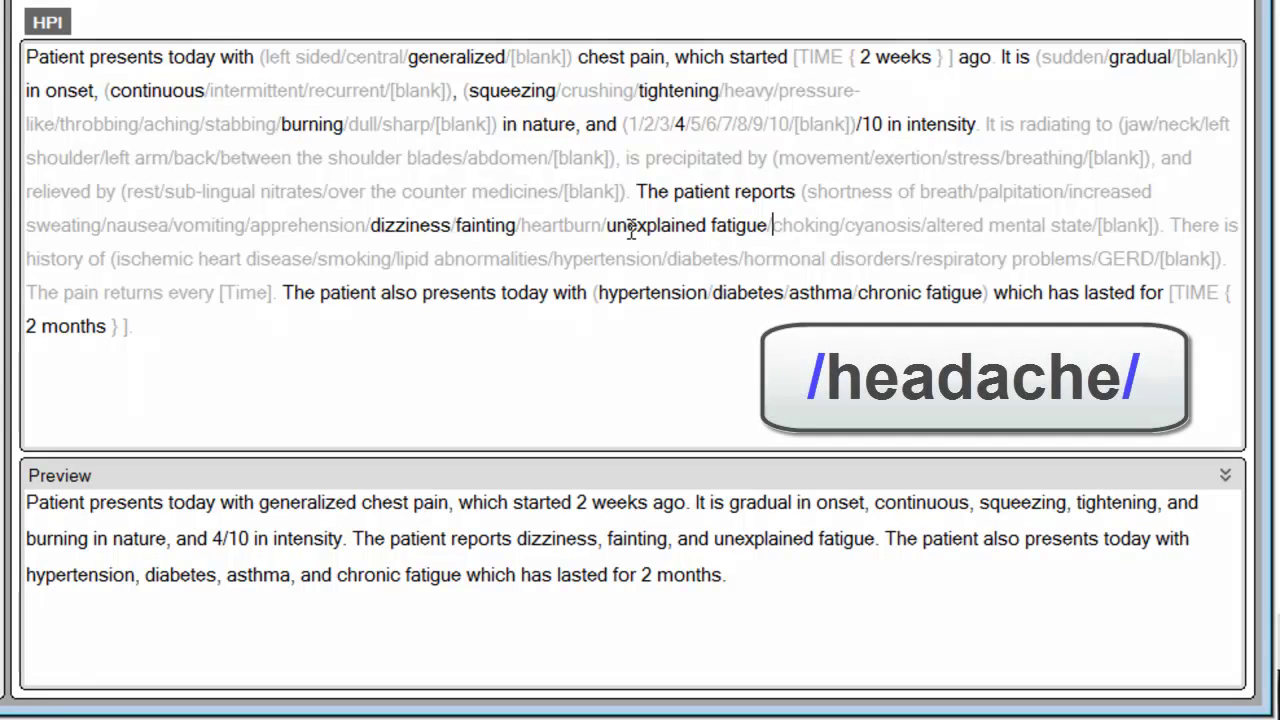
text(headache)
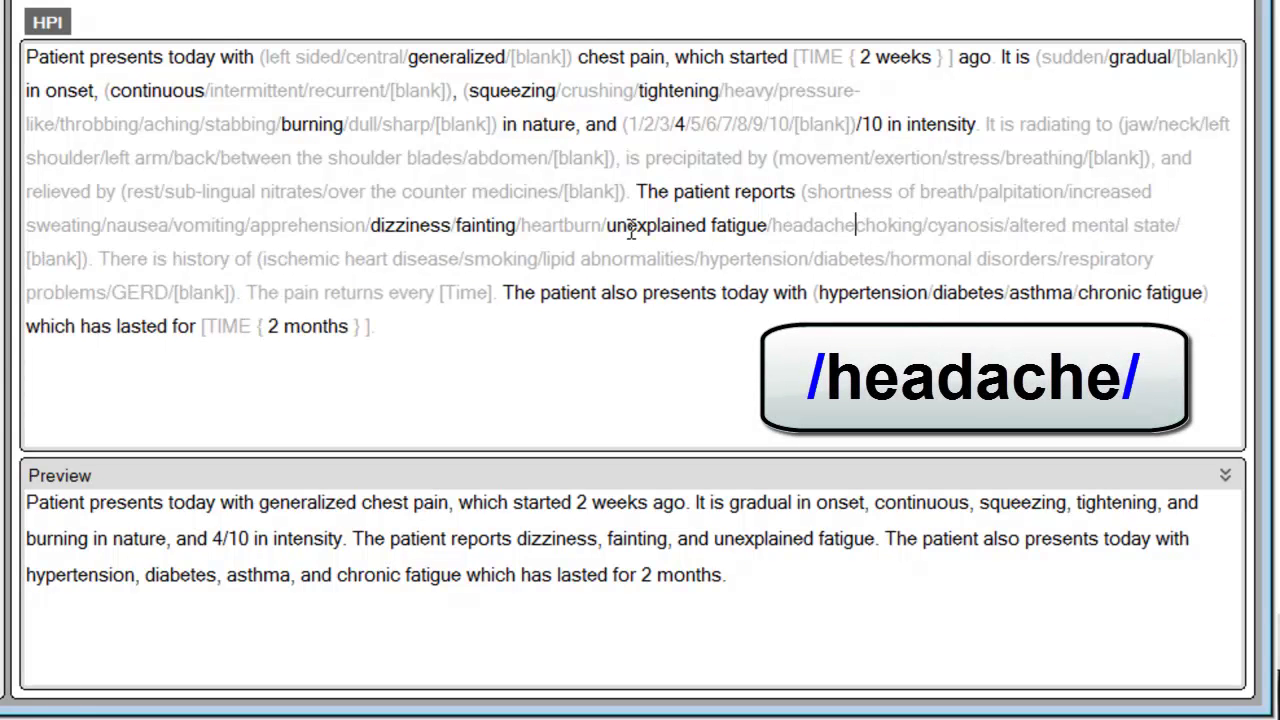
text(/)
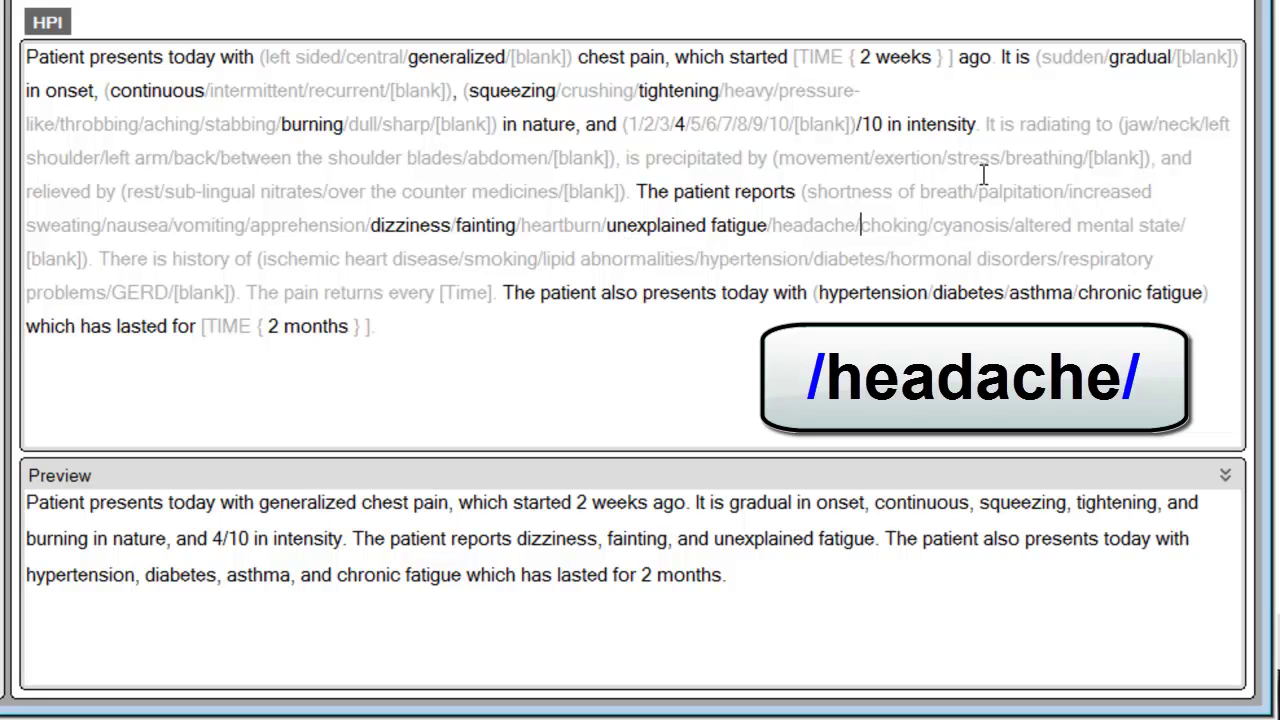
click(805, 222)
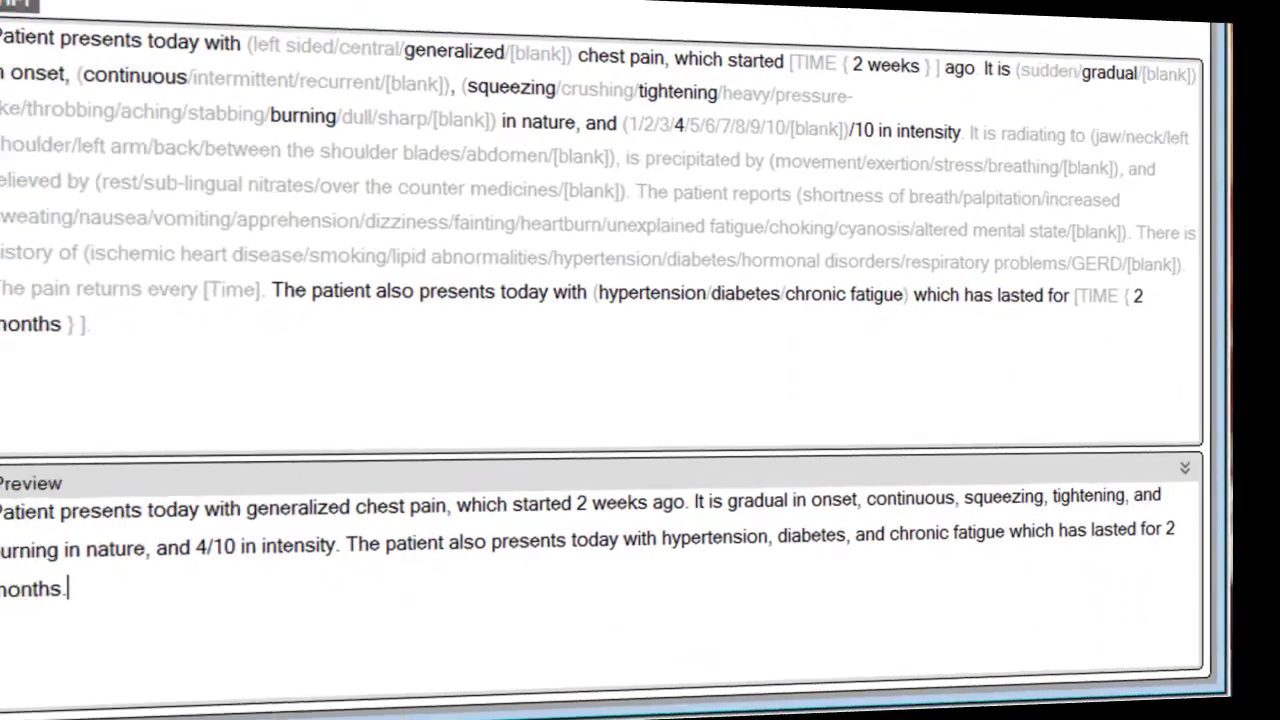
click(880, 348)
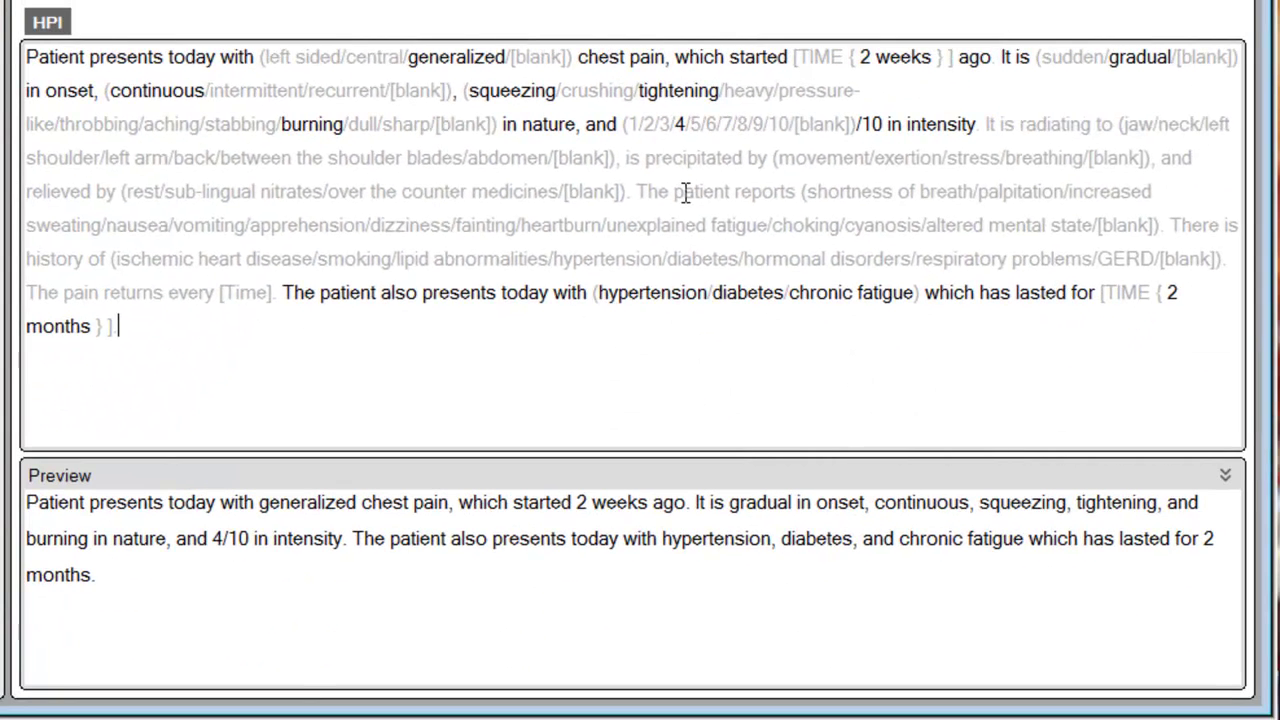
Include the "There is history of" sentence with its blank option and enter "stomach pain" for it in the preview
click(706, 510)
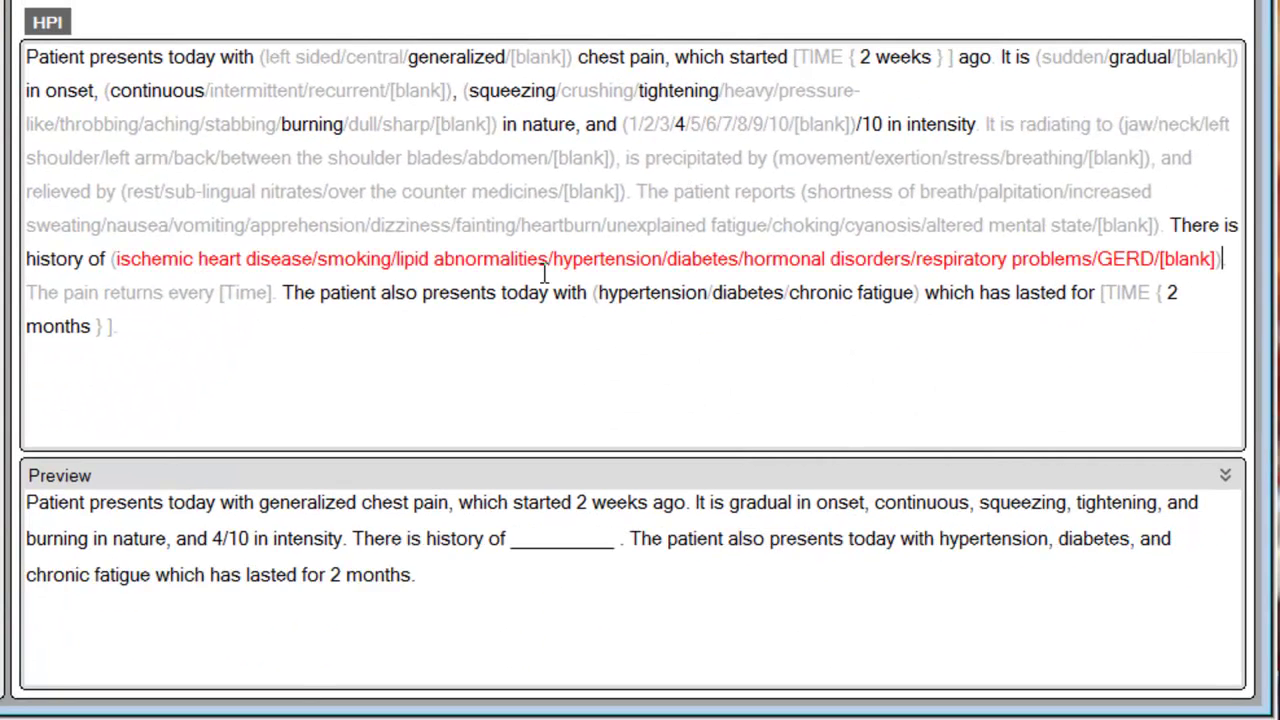
click(1181, 259)
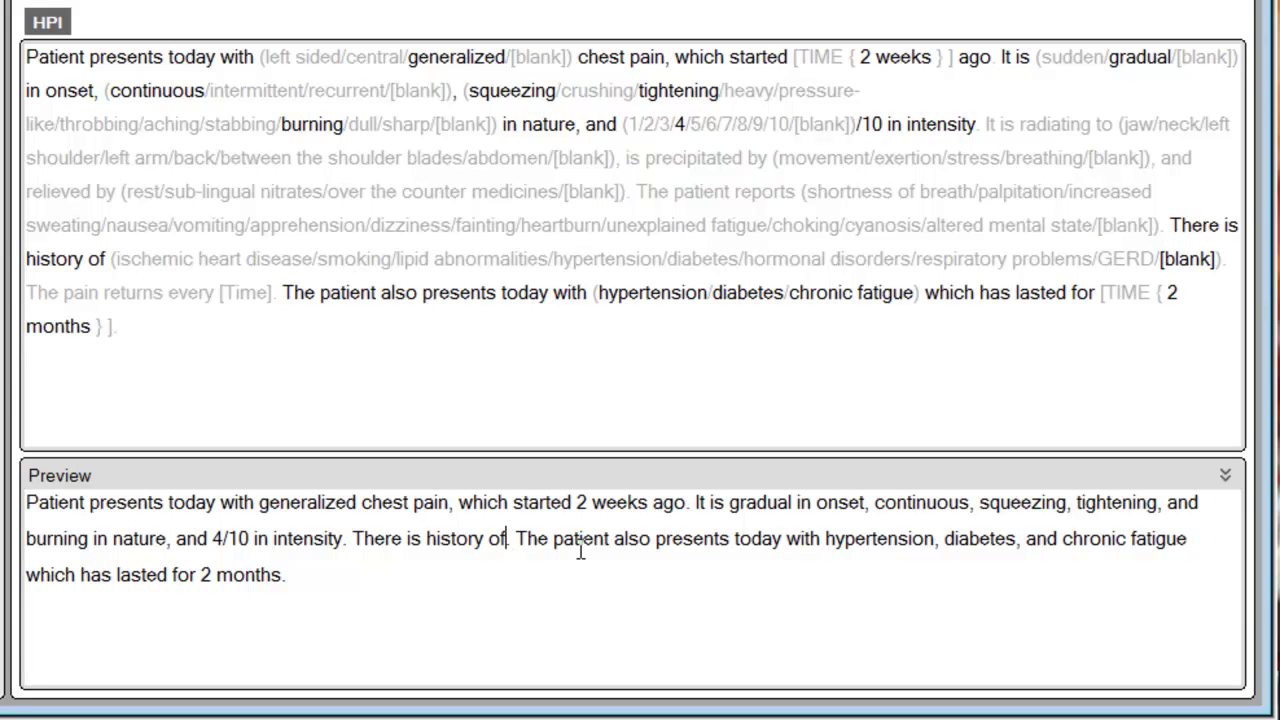
text(stomach pain)
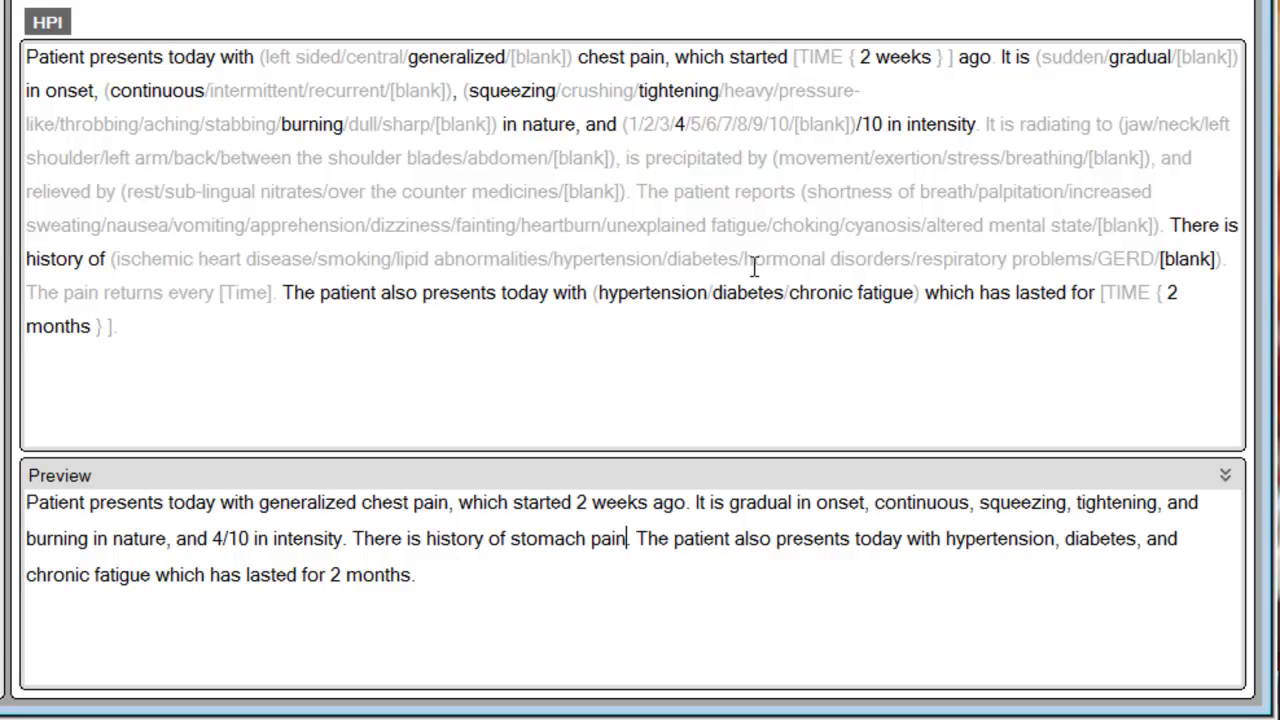
Add the sentence "The patient is (not/[blank]) a smoker." at the end of the HPI text and include it
click(427, 364)
text(The patient is )
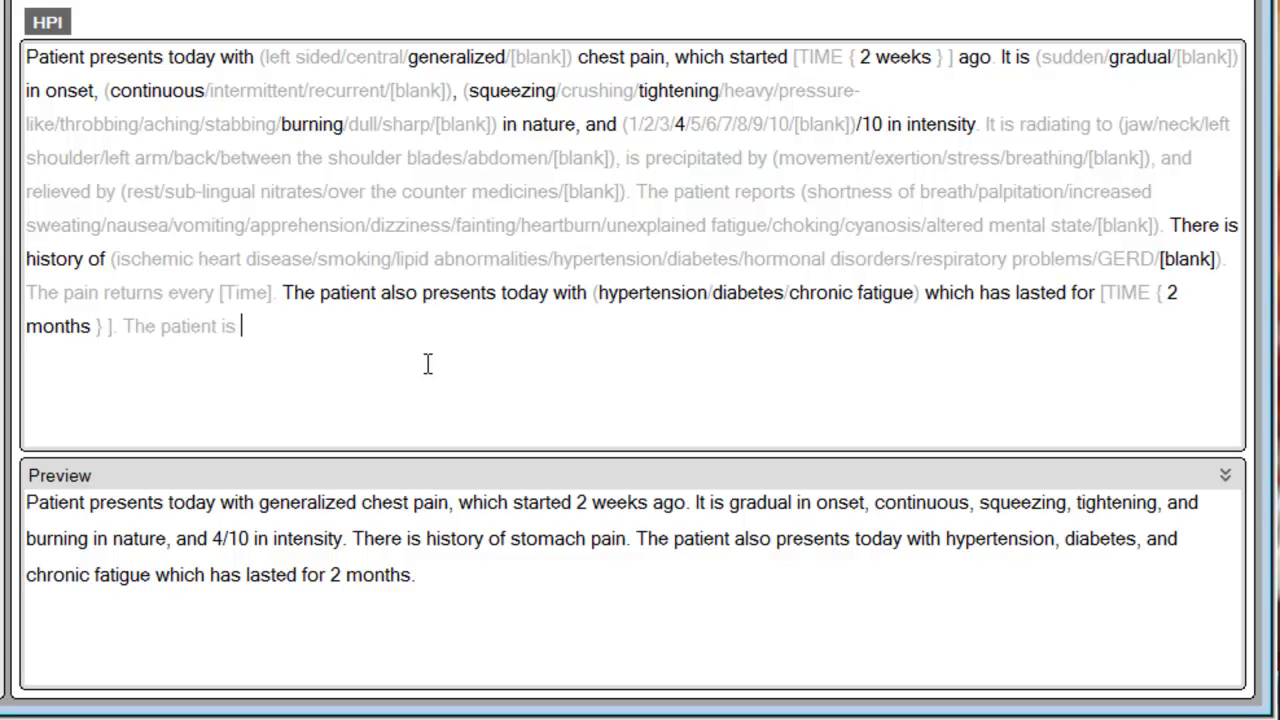
text((not/[blank]))
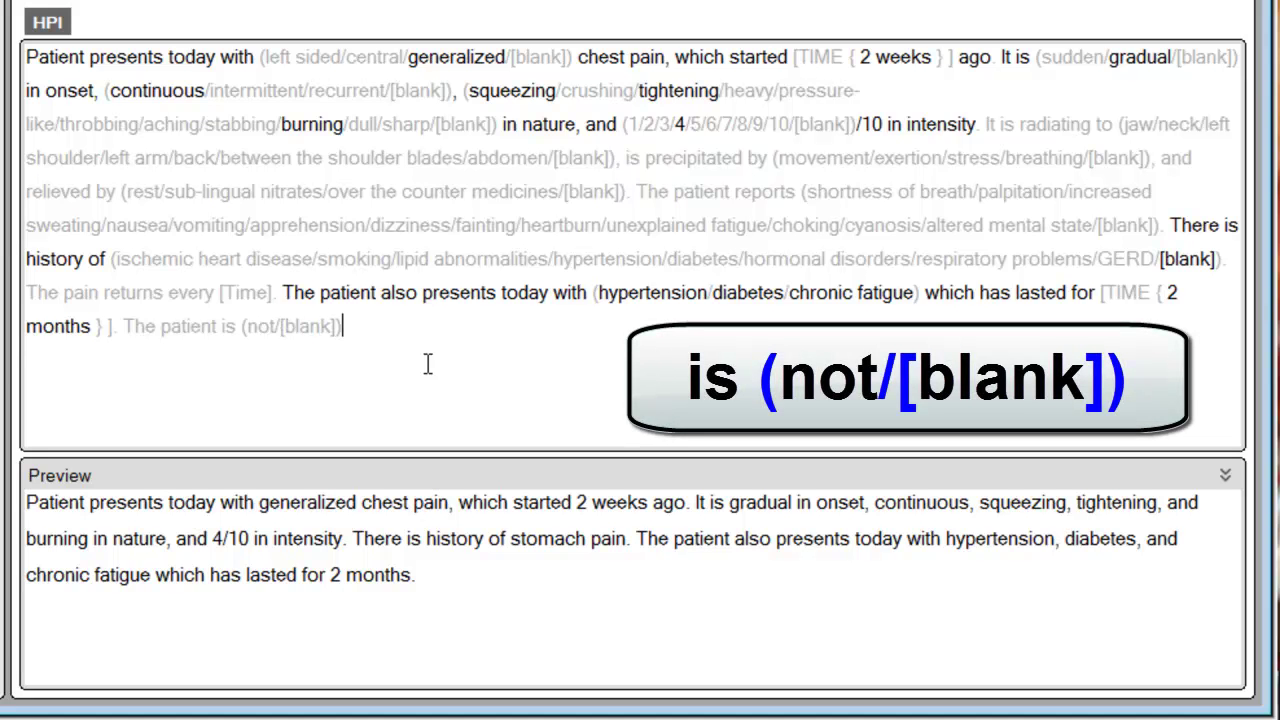
text( a sm)
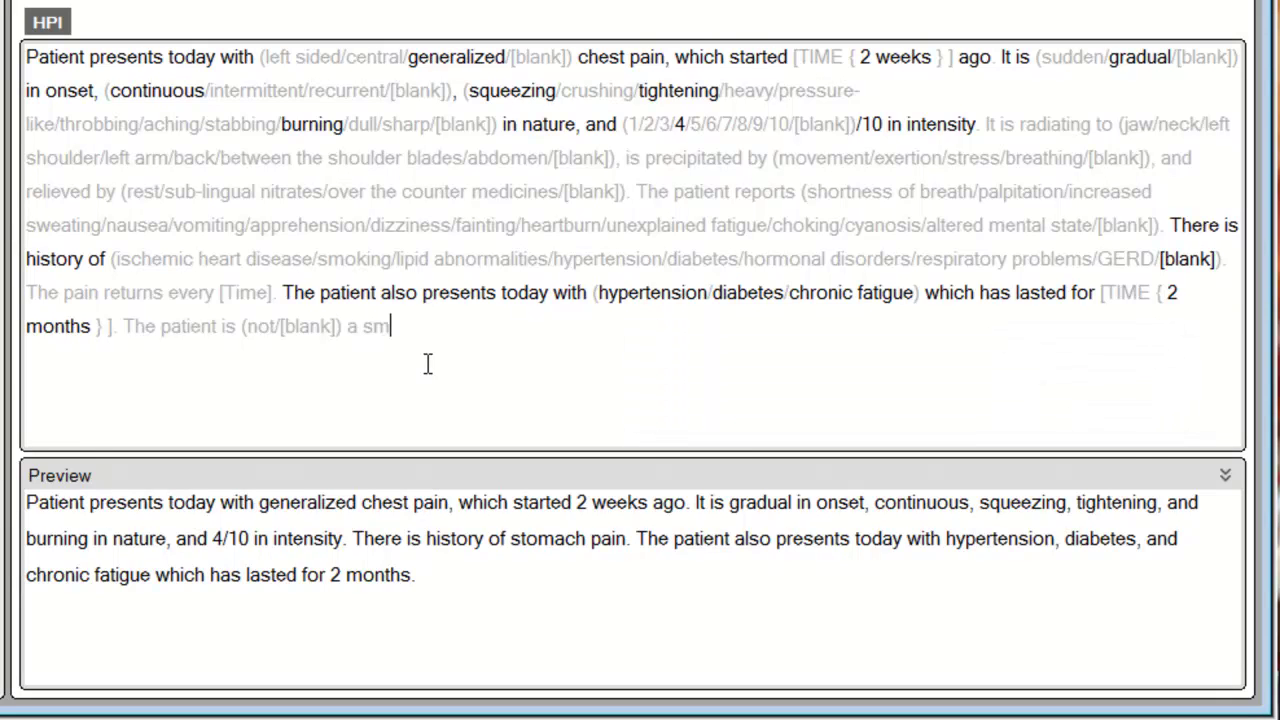
text(oker.)
key(BackSpace)
key(BackSpace)
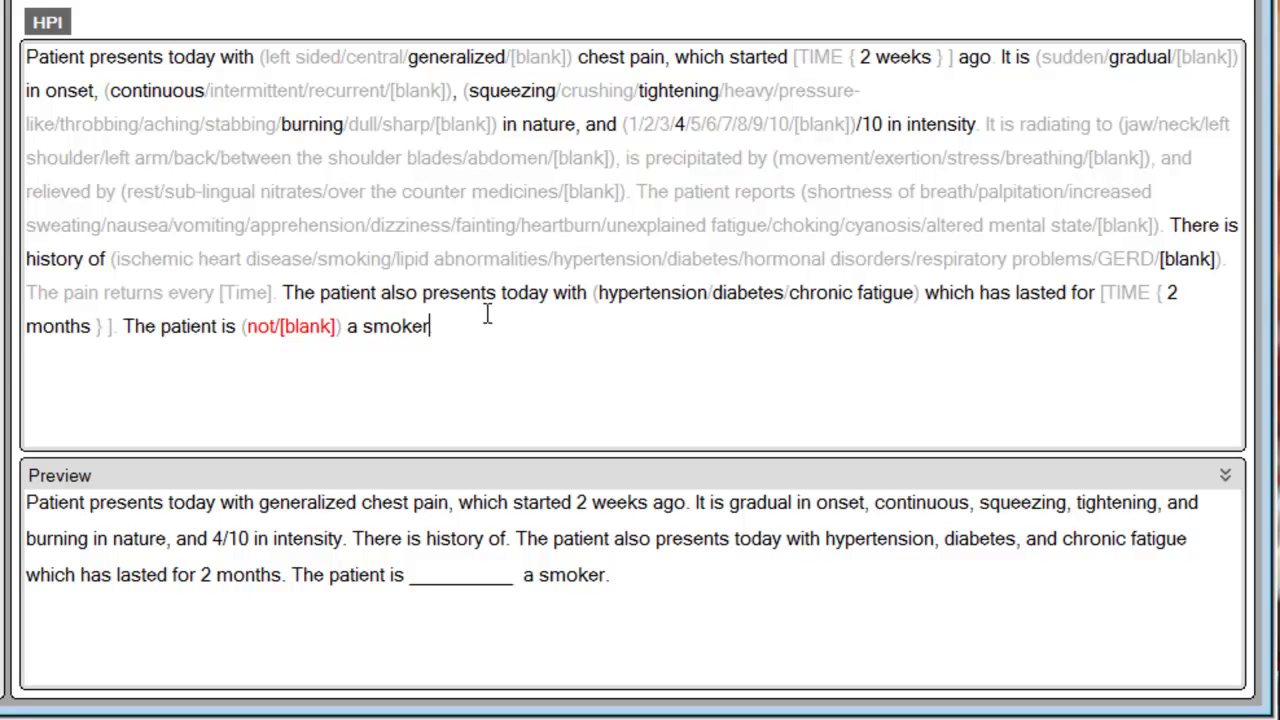
Choose the blank option in the smoker sentence and check its wording in the preview
click(308, 322)
drag(518, 572, 298, 576)
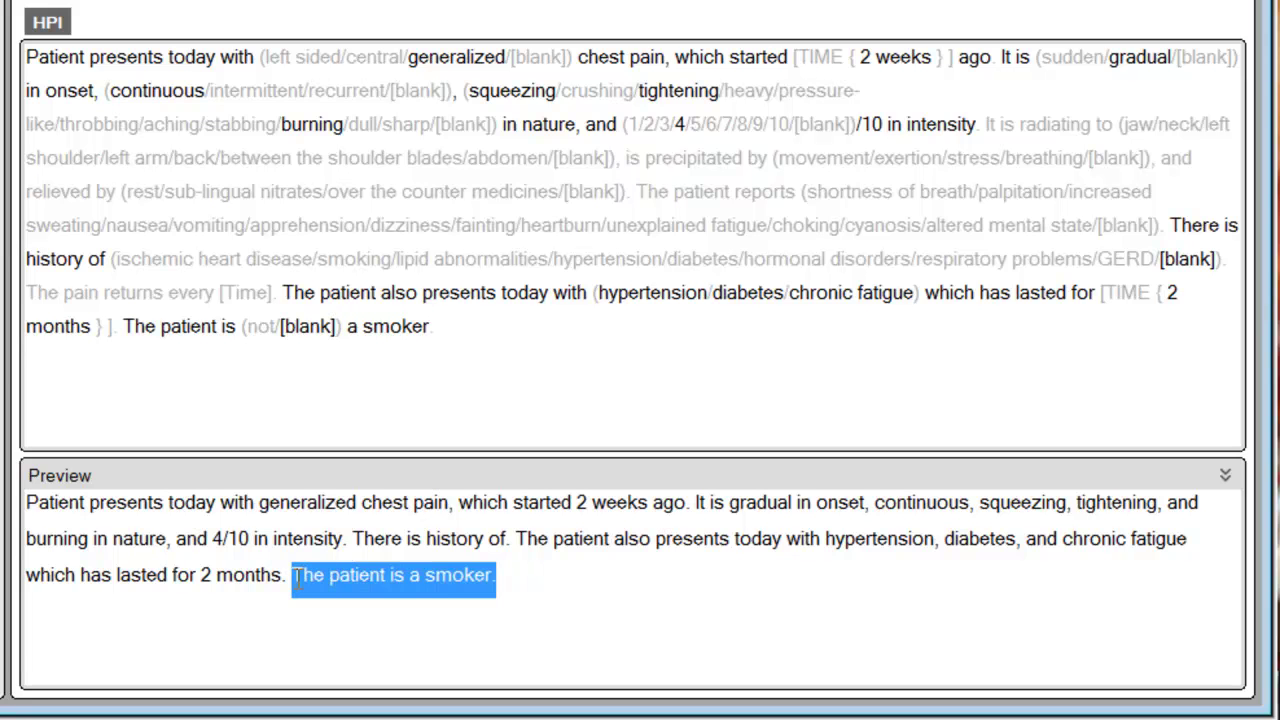
click(545, 578)
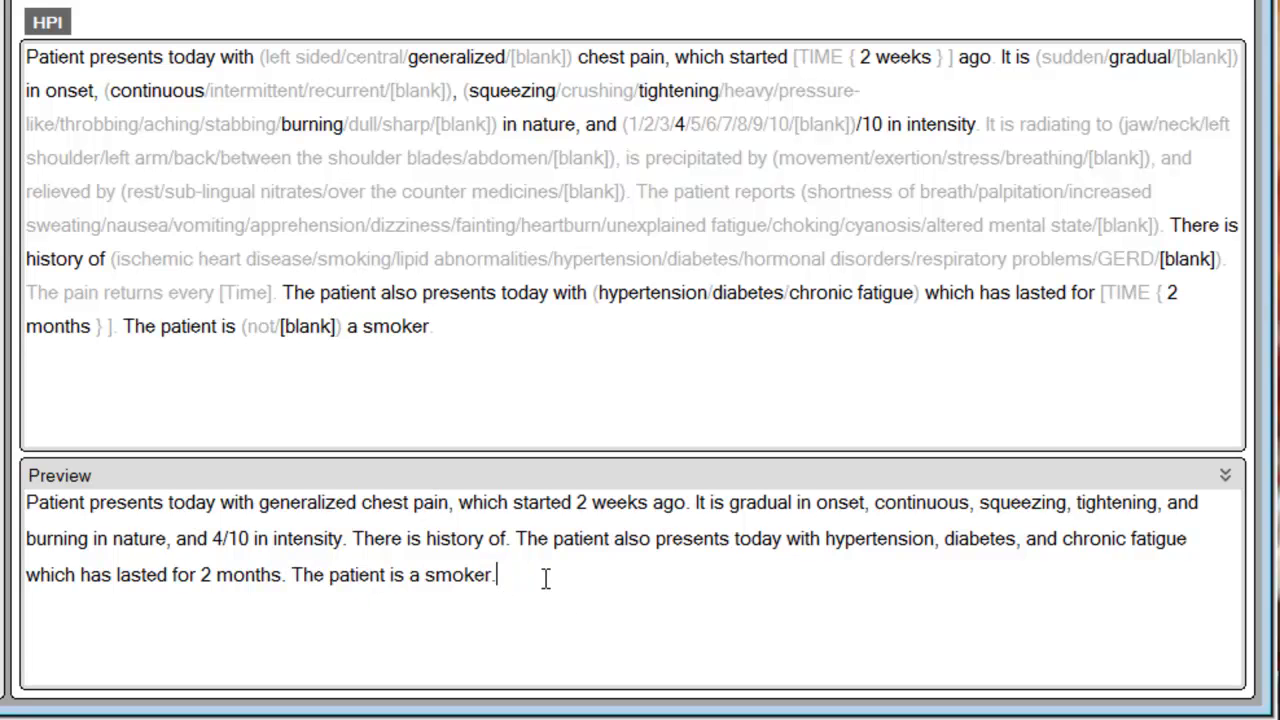
Choose "not" in the smoker sentence and check its wording in the preview
click(296, 325)
click(262, 326)
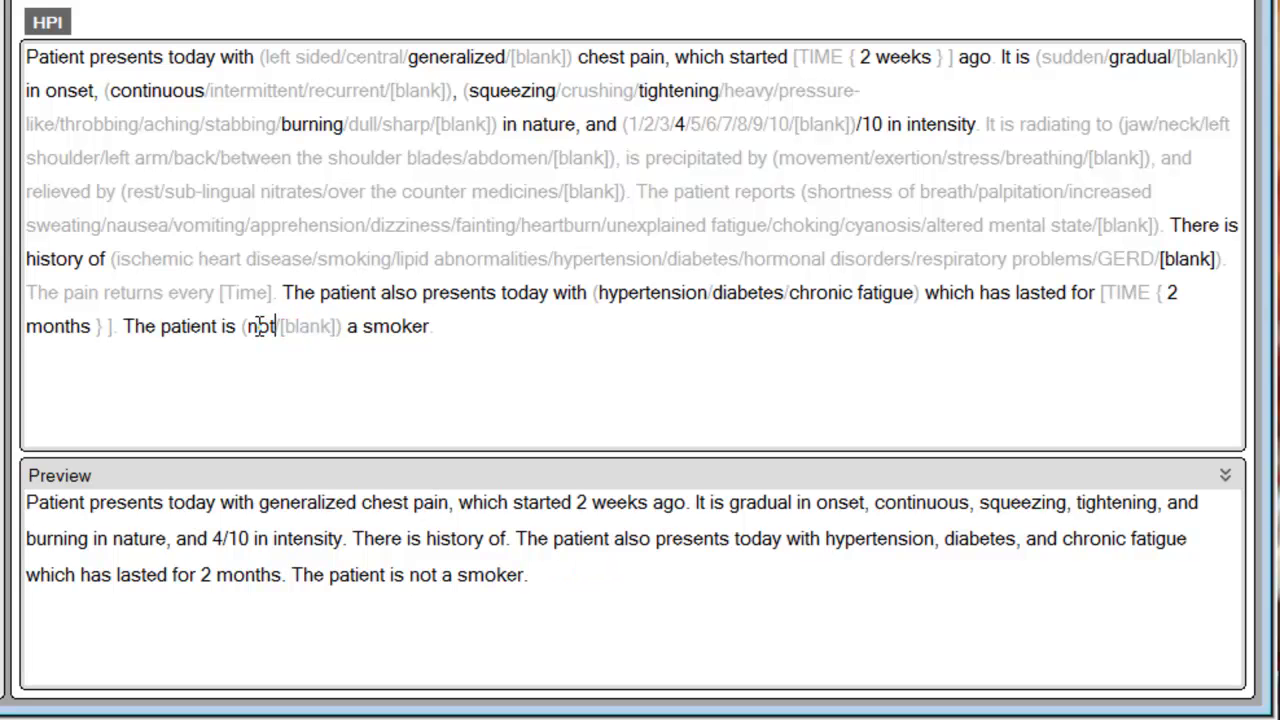
drag(293, 576, 537, 577)
click(593, 576)
Check how the "There is history of" sentence with the blank option reads in the preview
click(1183, 247)
drag(510, 540, 352, 540)
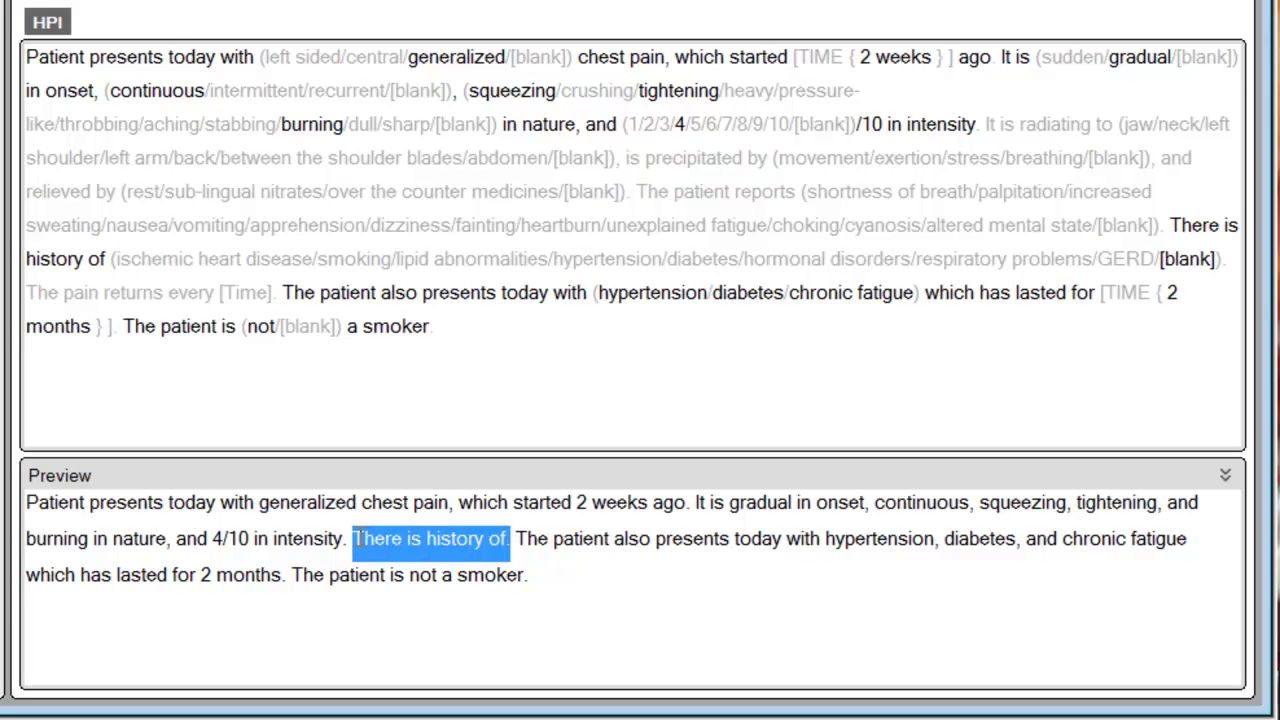
click(766, 611)
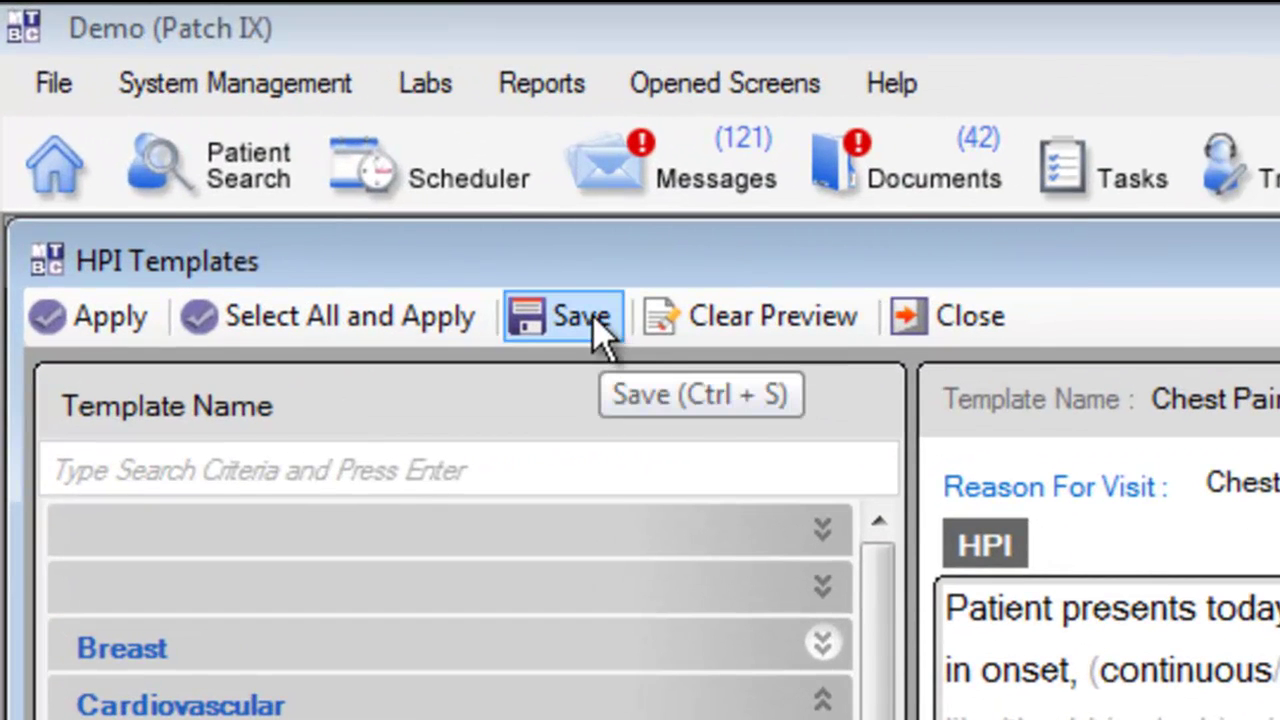
Save the customized chest pain template and apply its text to the patient's History of Presenting Illness, accepting the entry
click(600, 330)
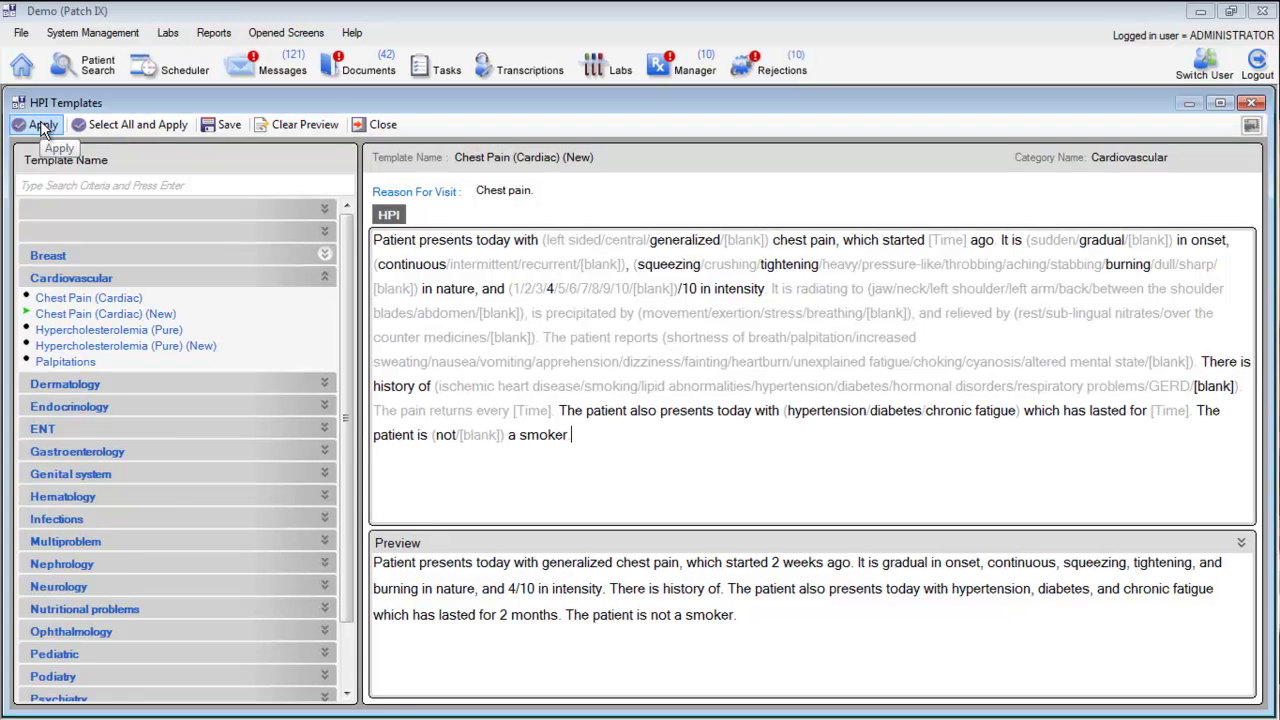
click(44, 129)
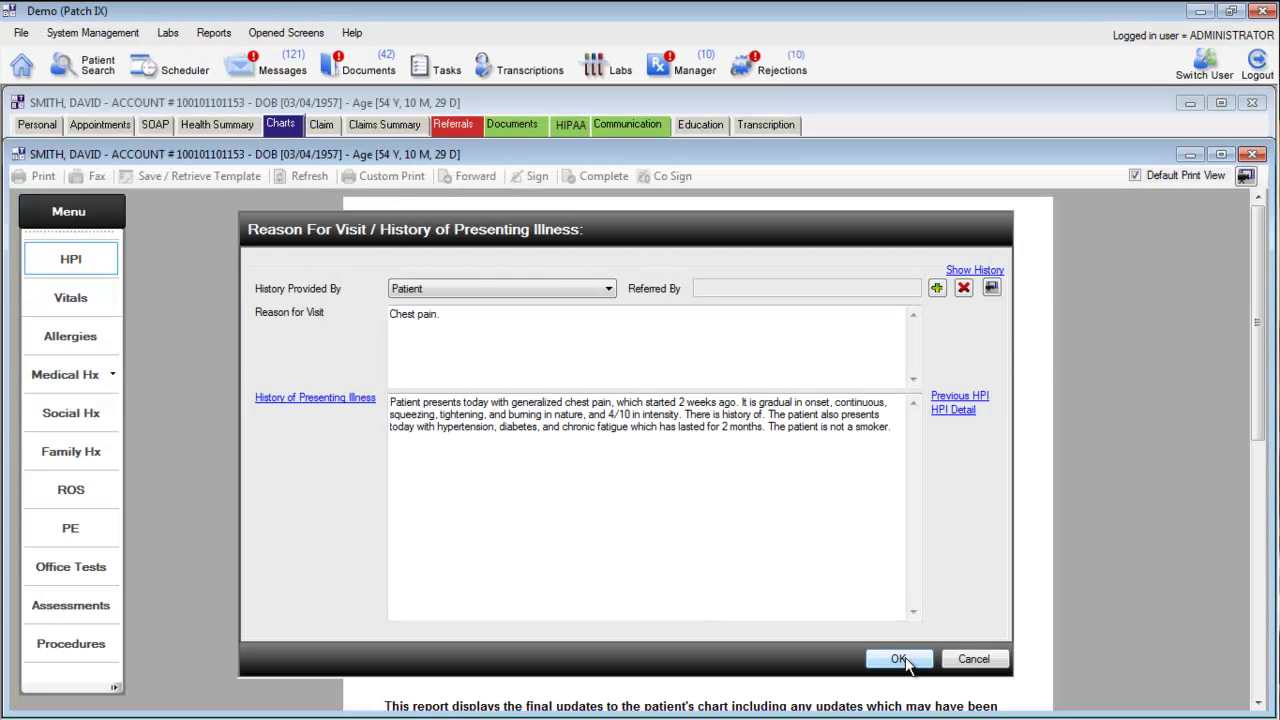
click(903, 660)
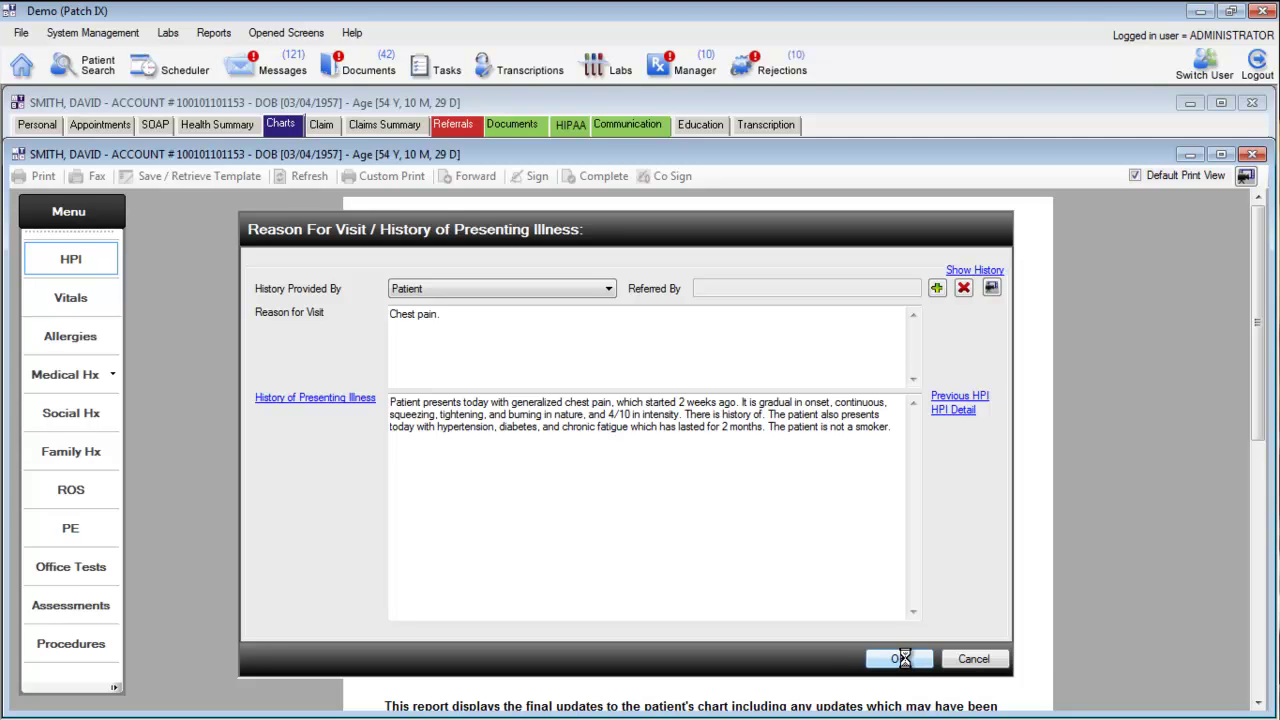